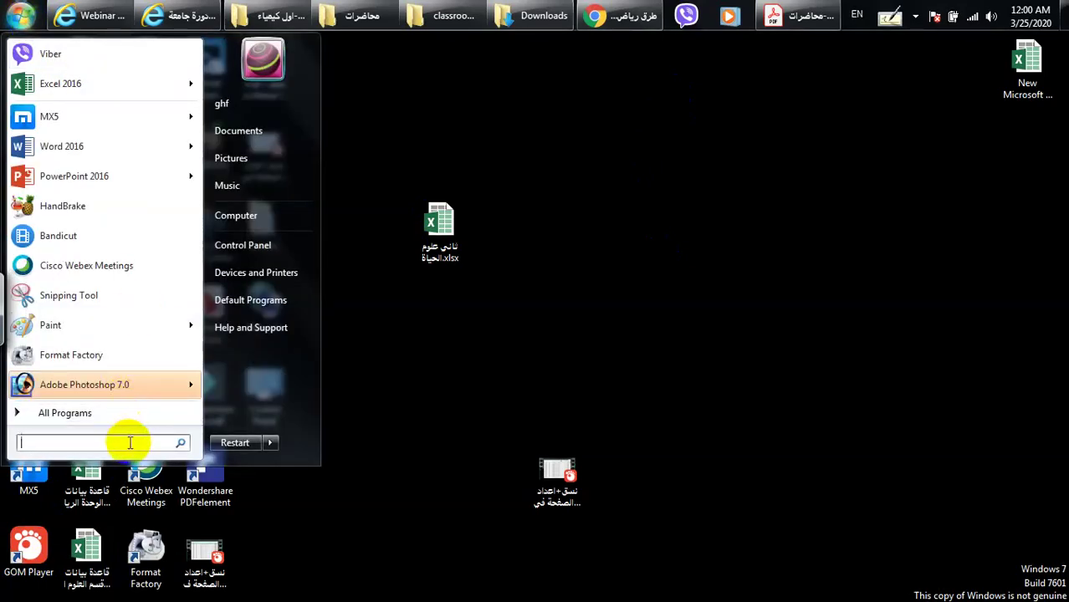
Step: In the Taskbar and Start Menu properties, set the taskbar location to Bottom and its buttons to "Always combine, hide labels"
type("t")
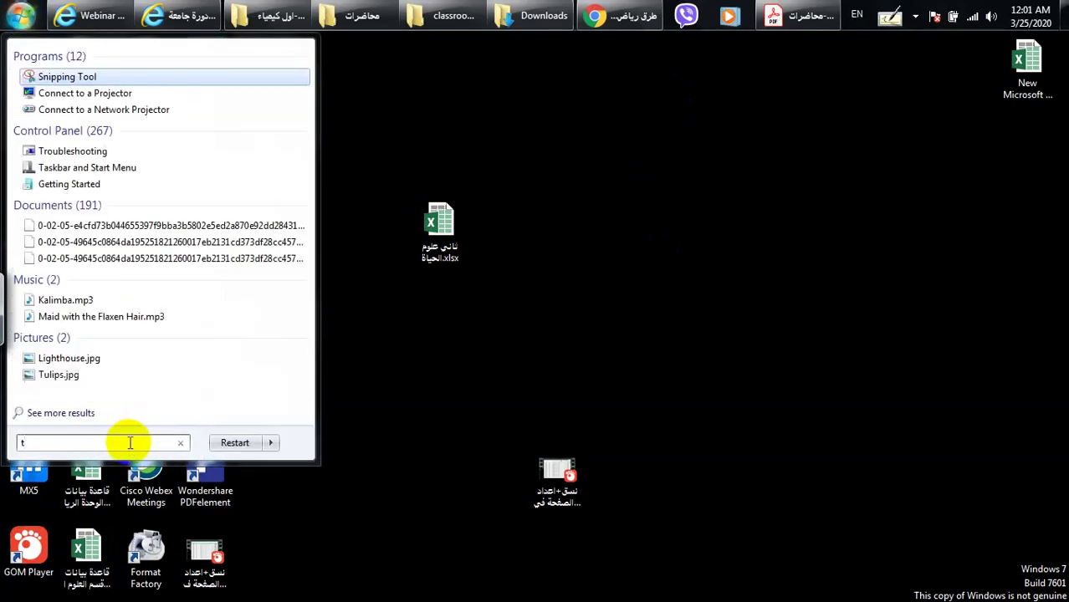
type("as")
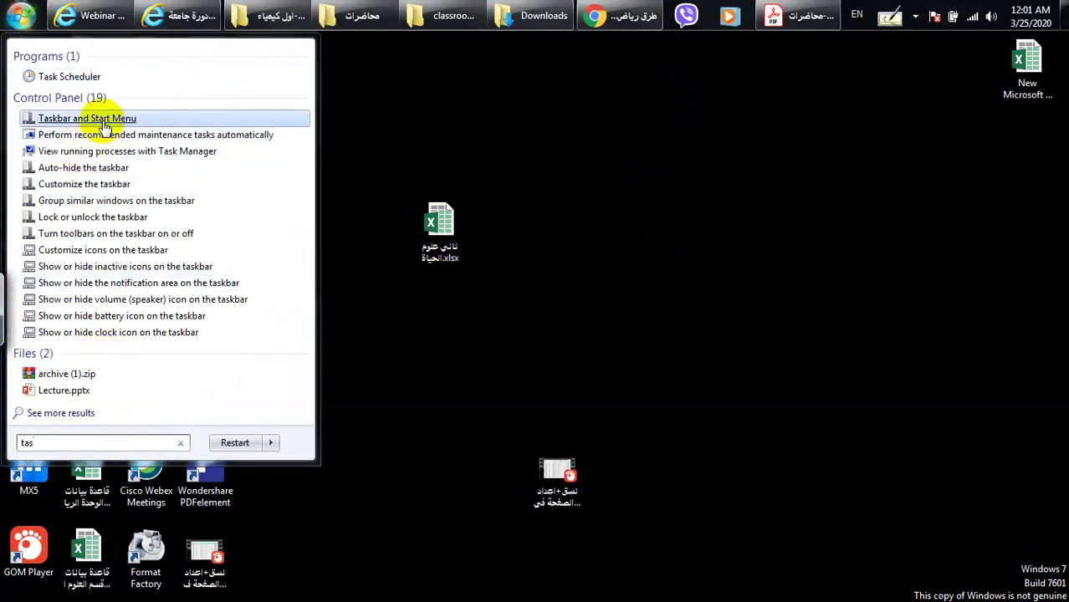
left_click(87, 118)
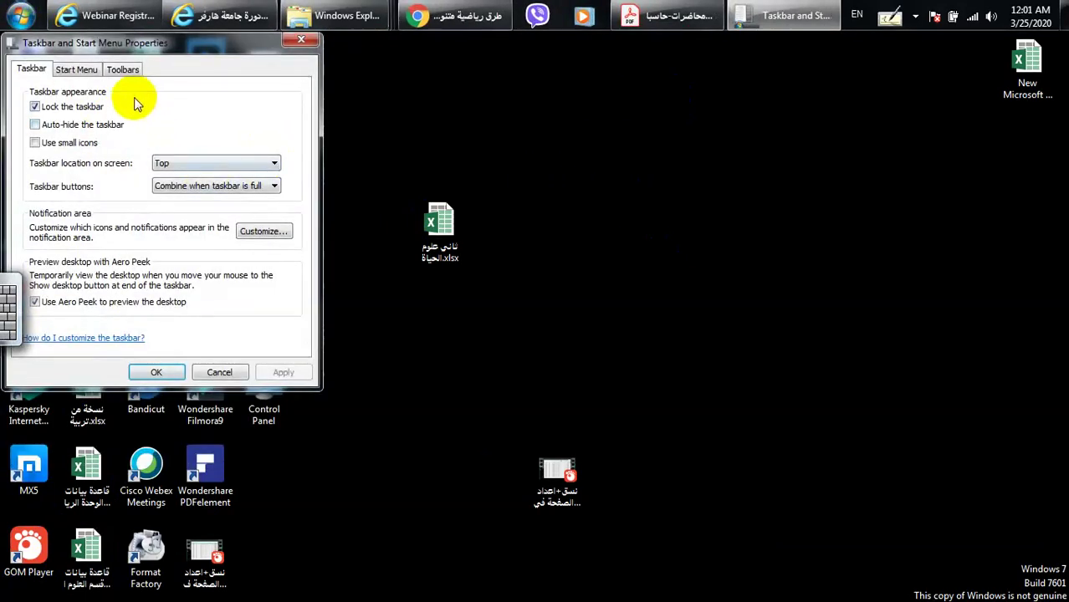
left_click(180, 167)
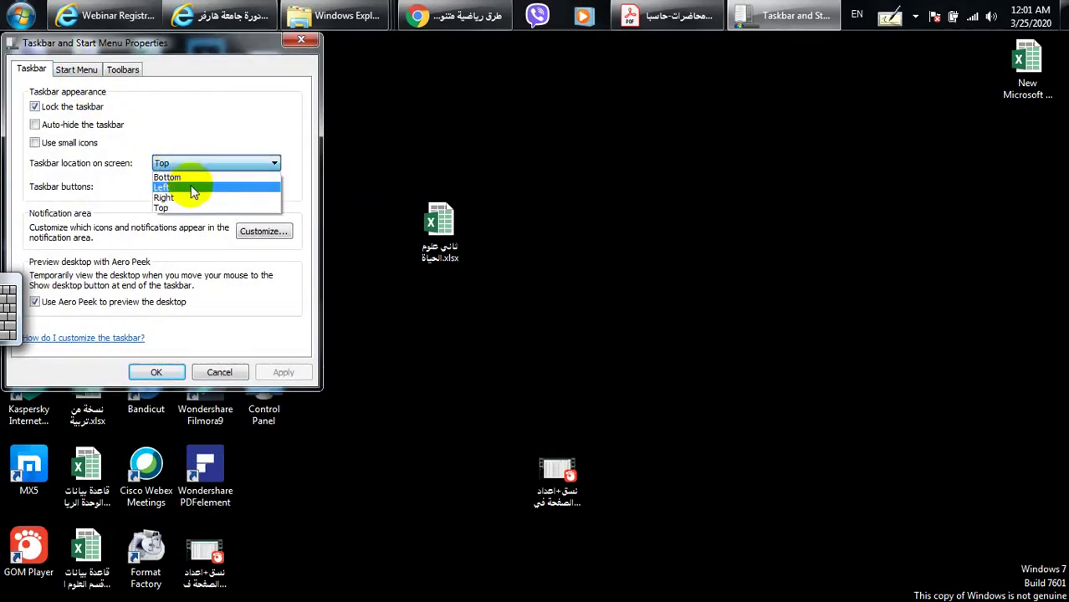
left_click(191, 177)
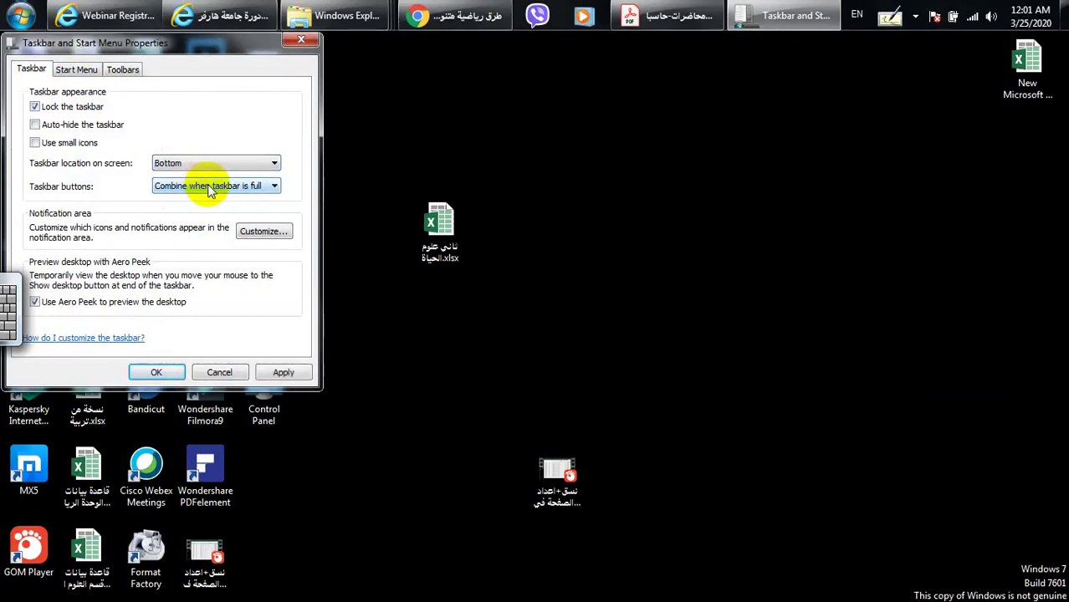
left_click(209, 188)
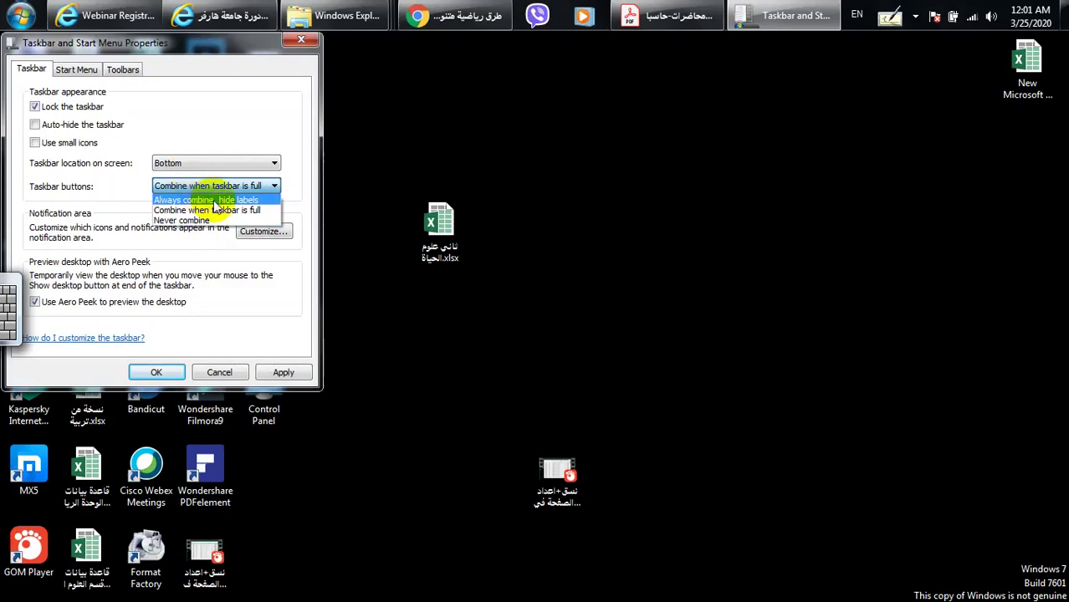
left_click(215, 201)
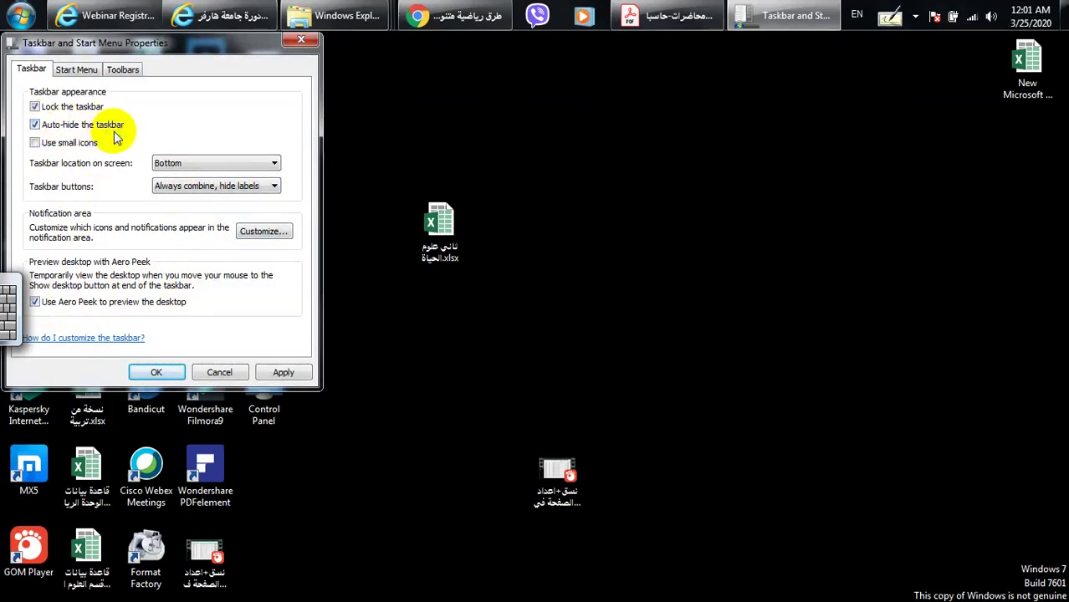
Step: Turn on auto-hide for the taskbar and apply the taskbar settings
left_click(34, 126)
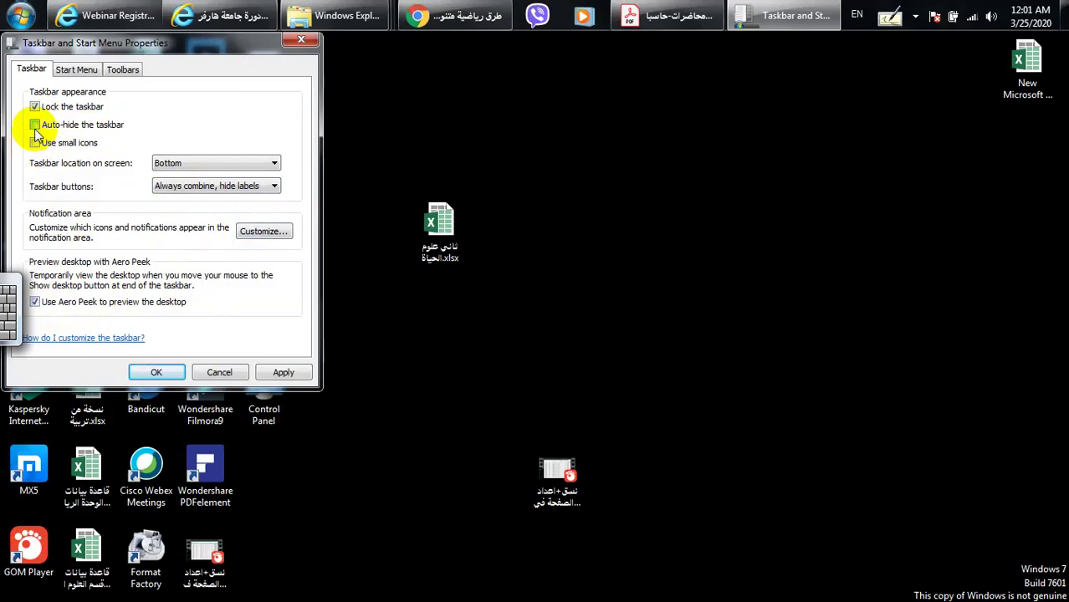
left_click(36, 126)
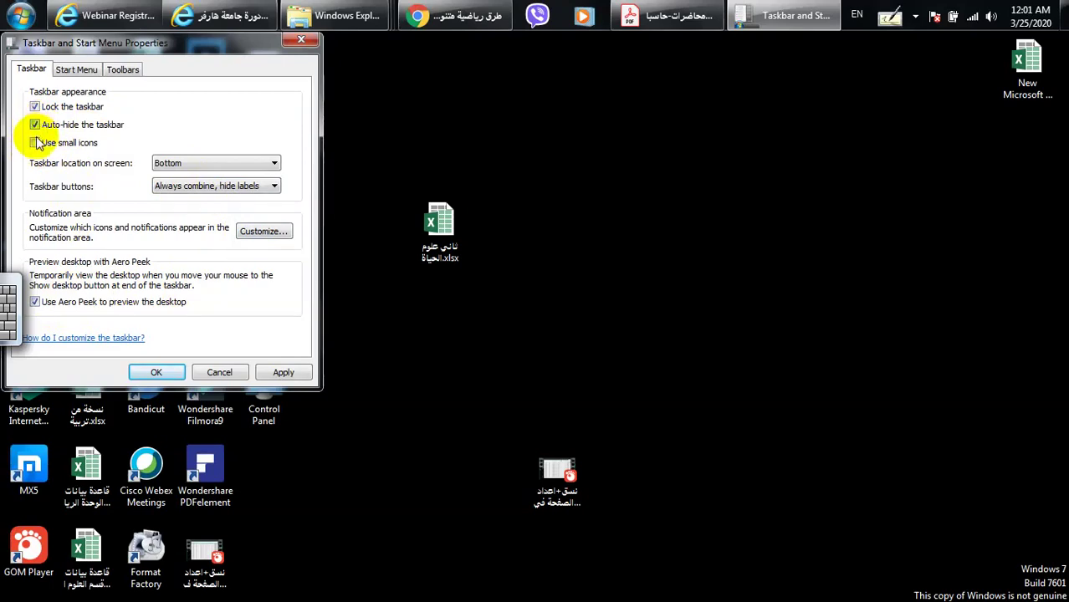
left_click(159, 372)
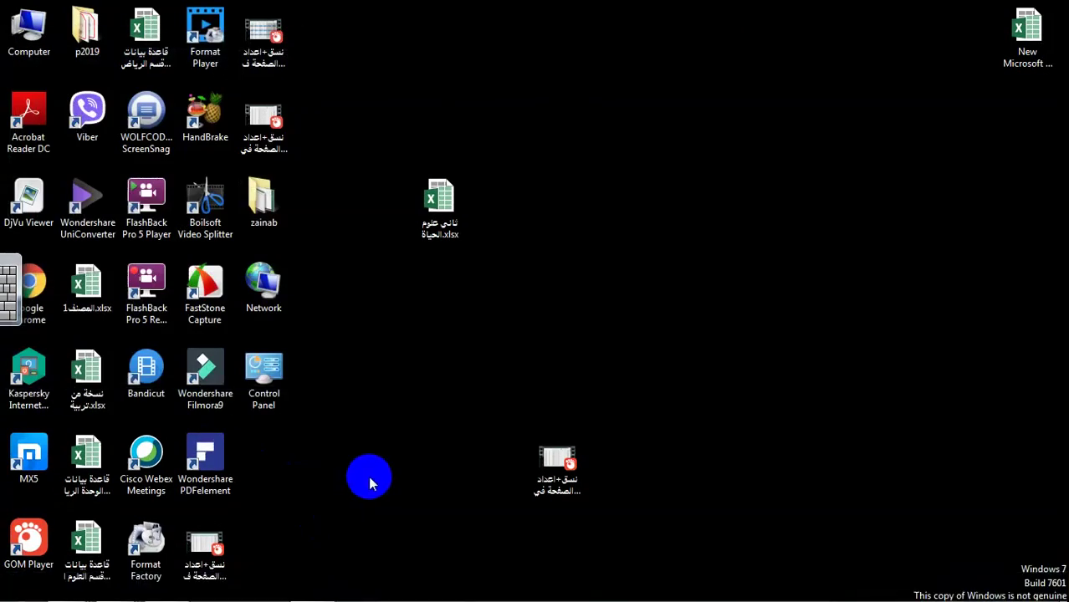
Step: Reopen the Taskbar and Start Menu properties, turn off auto-hide for the taskbar and apply the change
mouse_move(368, 595)
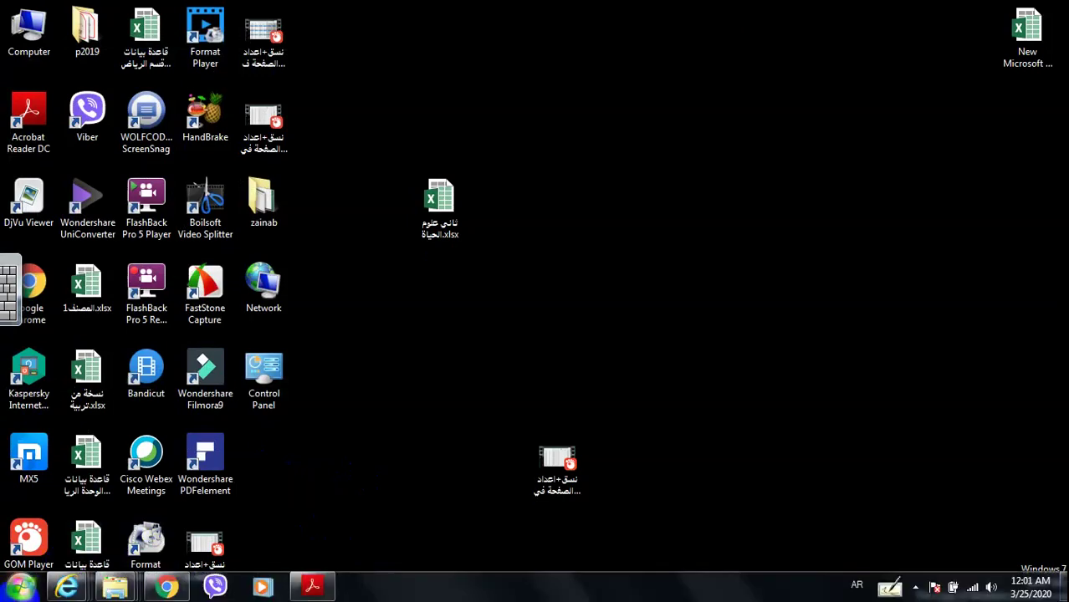
left_click(18, 591)
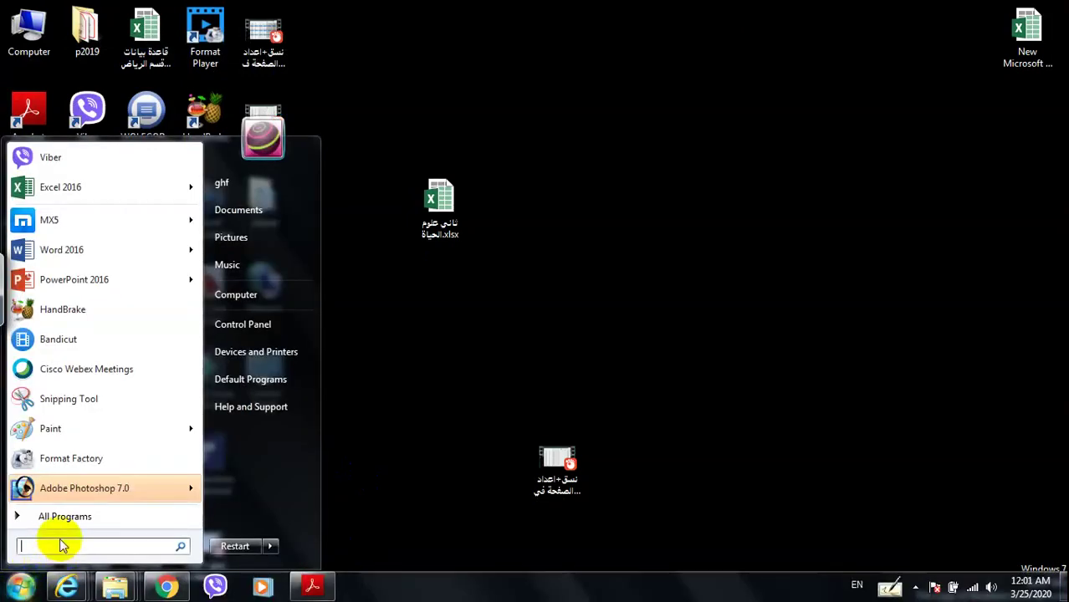
type("task")
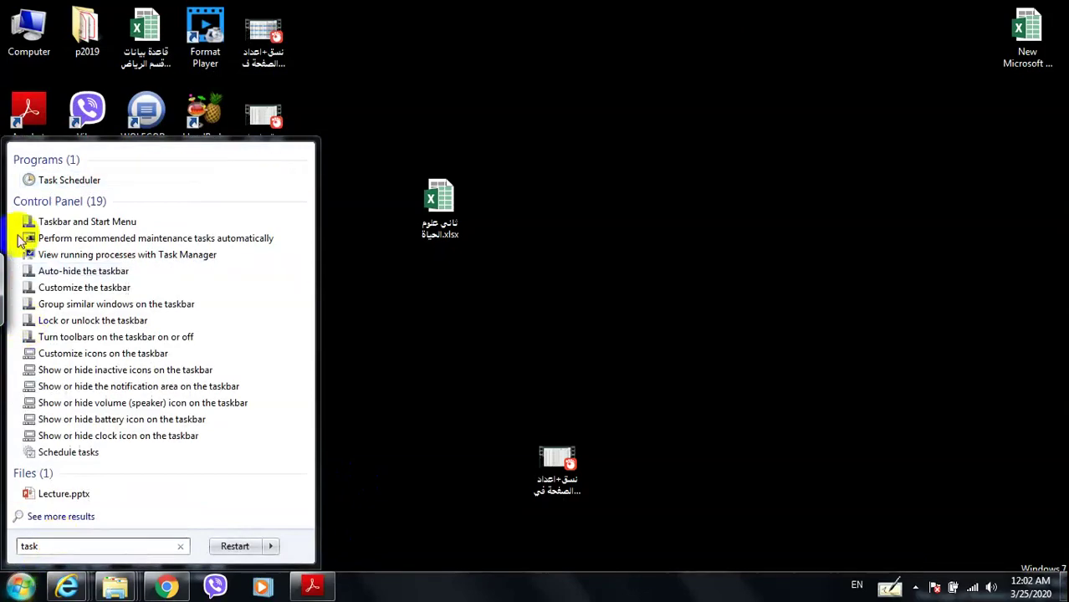
left_click(63, 220)
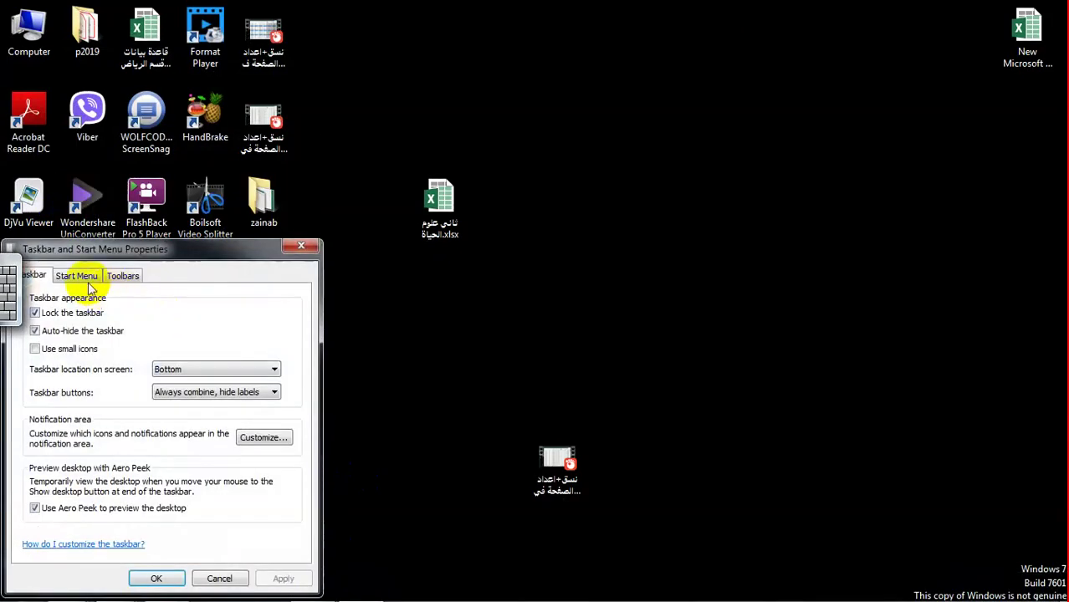
left_click(44, 333)
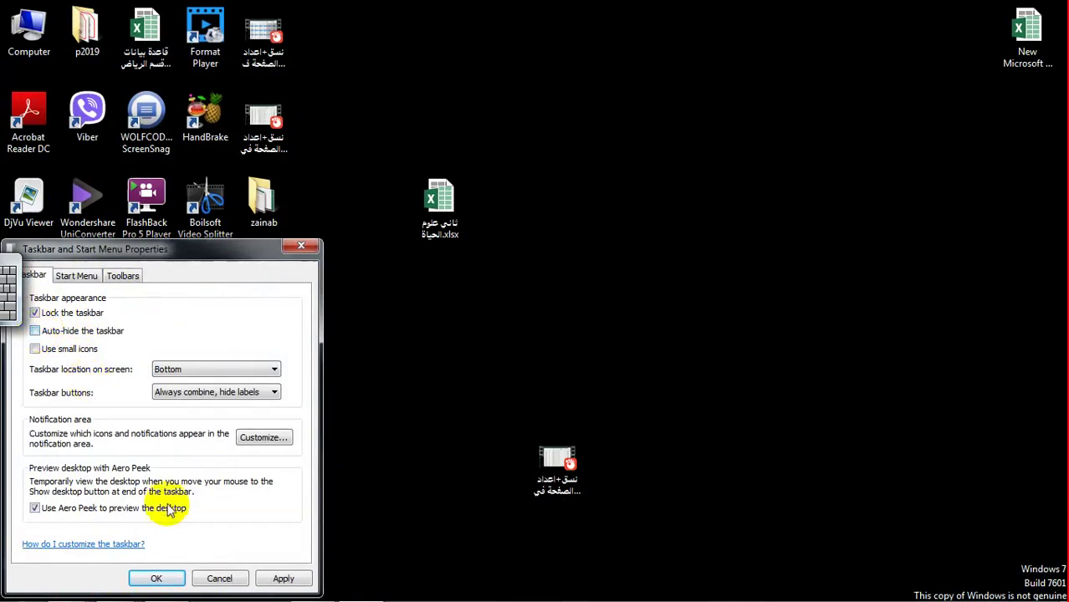
left_click(173, 580)
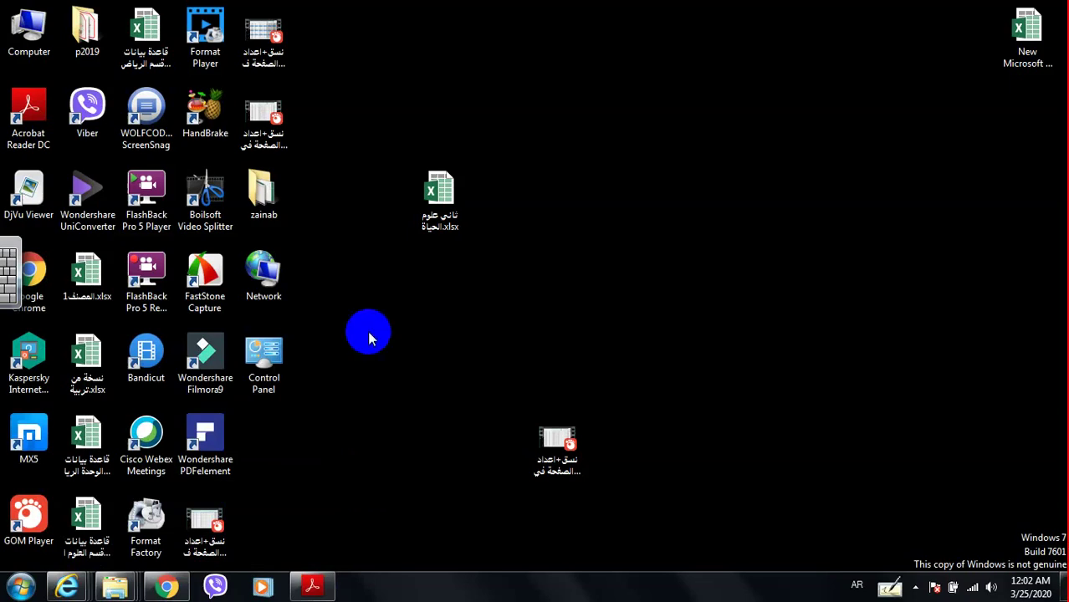
Step: Open the p2019 folder from the desktop, maximize and restore its window, and minimize it
double_click(98, 30)
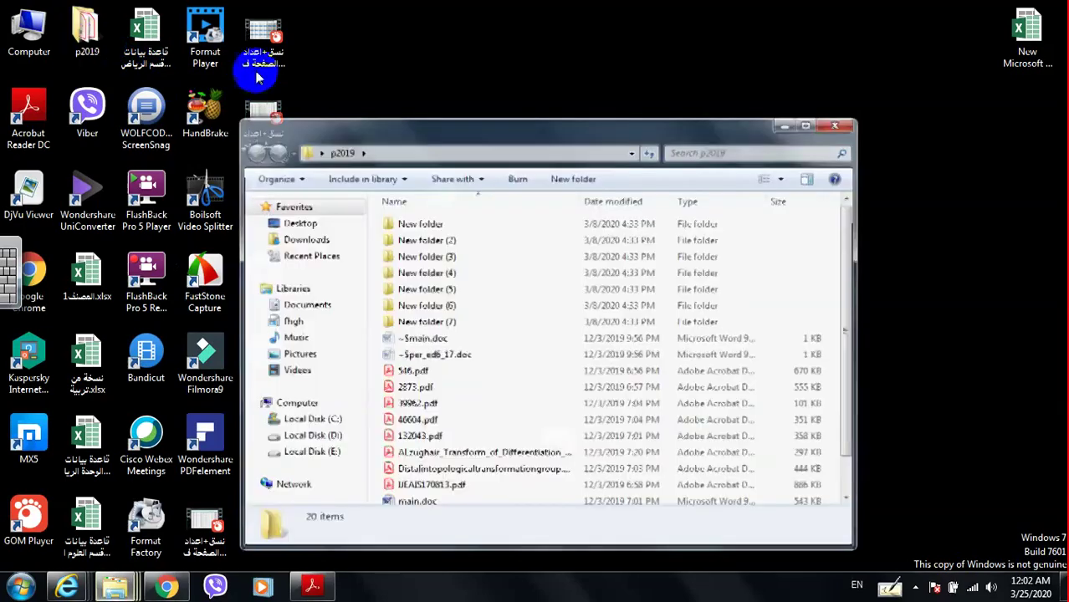
left_click(809, 126)
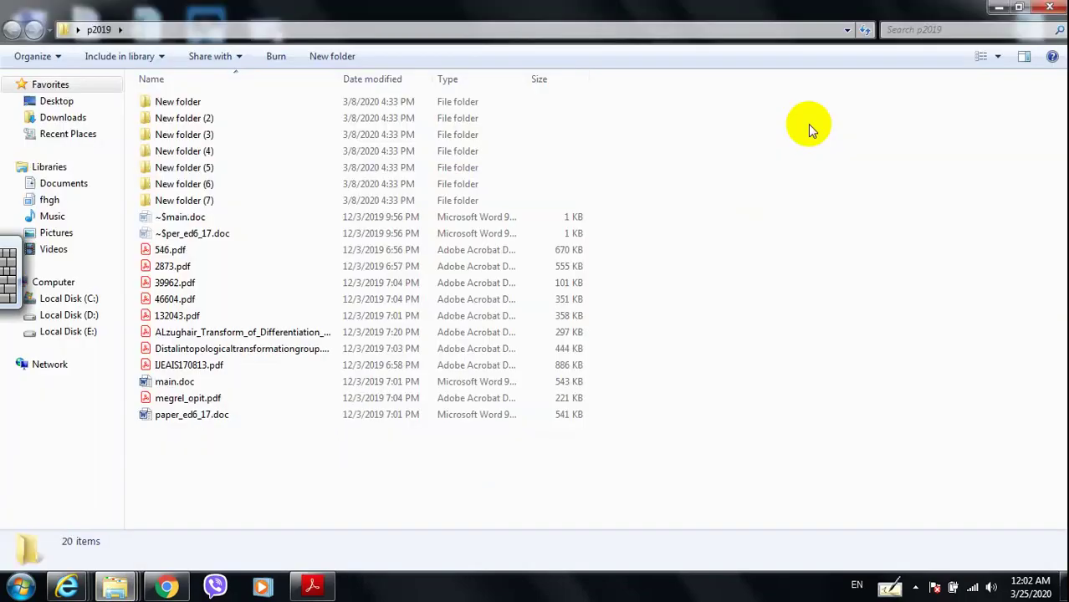
left_click(1001, 14)
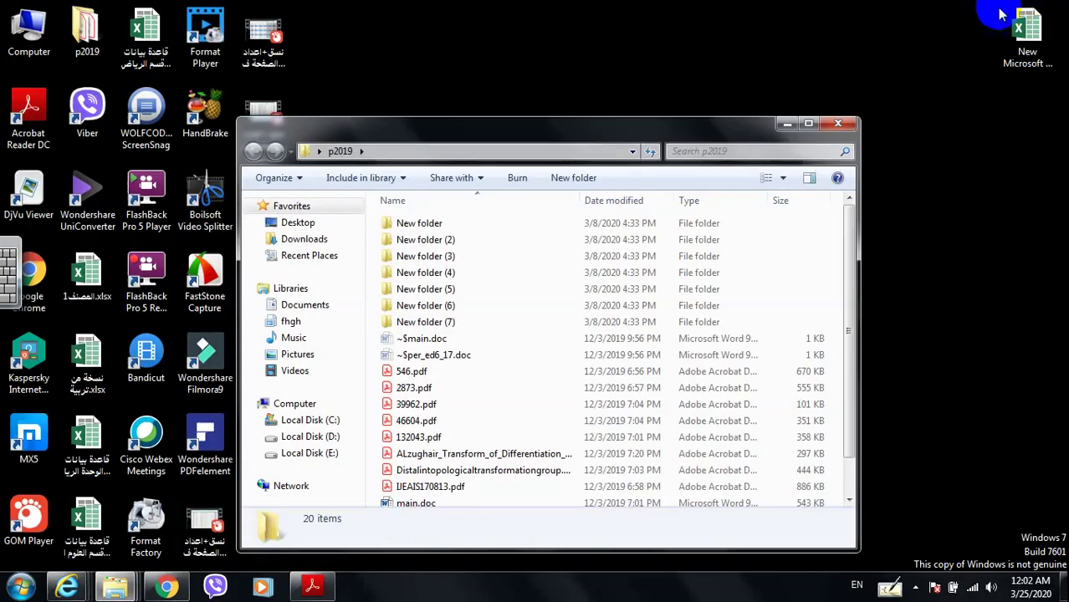
left_click(787, 125)
Step: Bring the minimized p2019 folder window back onto the desktop using the window previews
mouse_move(157, 591)
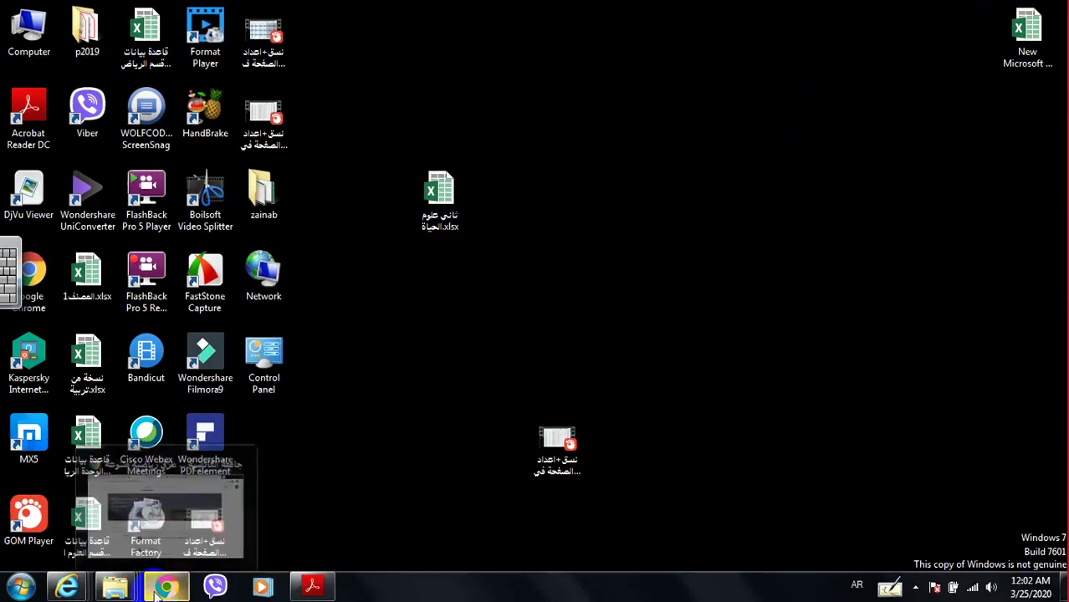
mouse_move(114, 588)
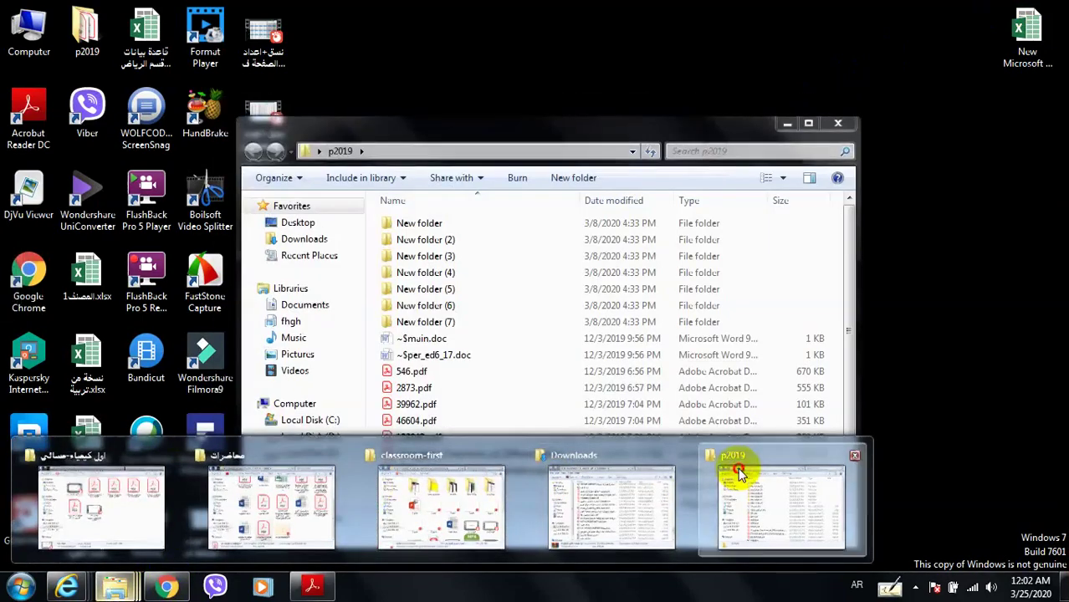
left_click(736, 473)
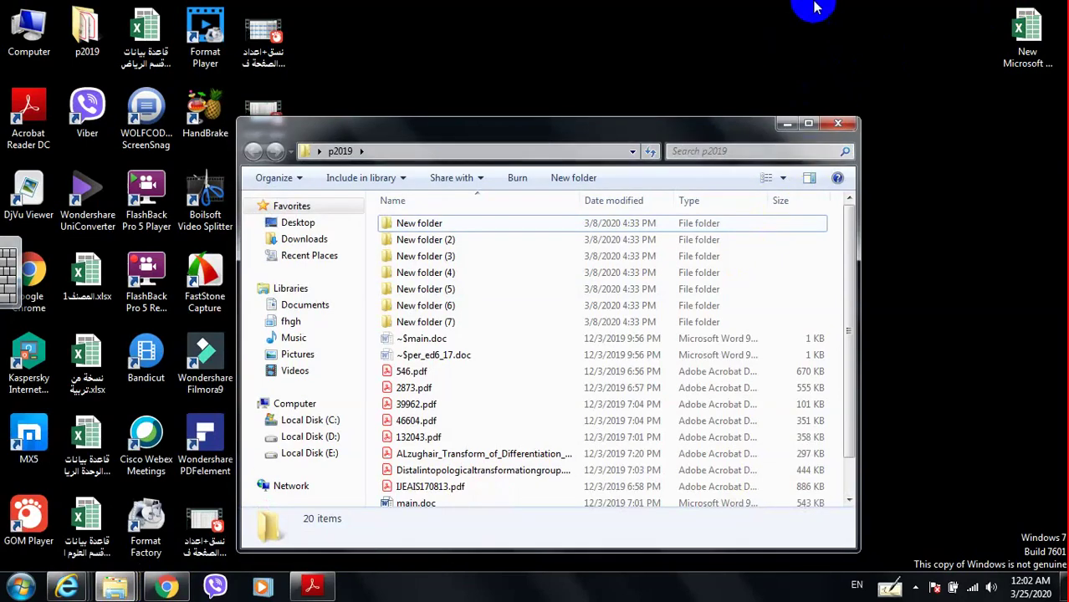
Step: Bring the اول كيمياء-مسائي, محاضرات and Downloads folder windows to the front
mouse_move(114, 587)
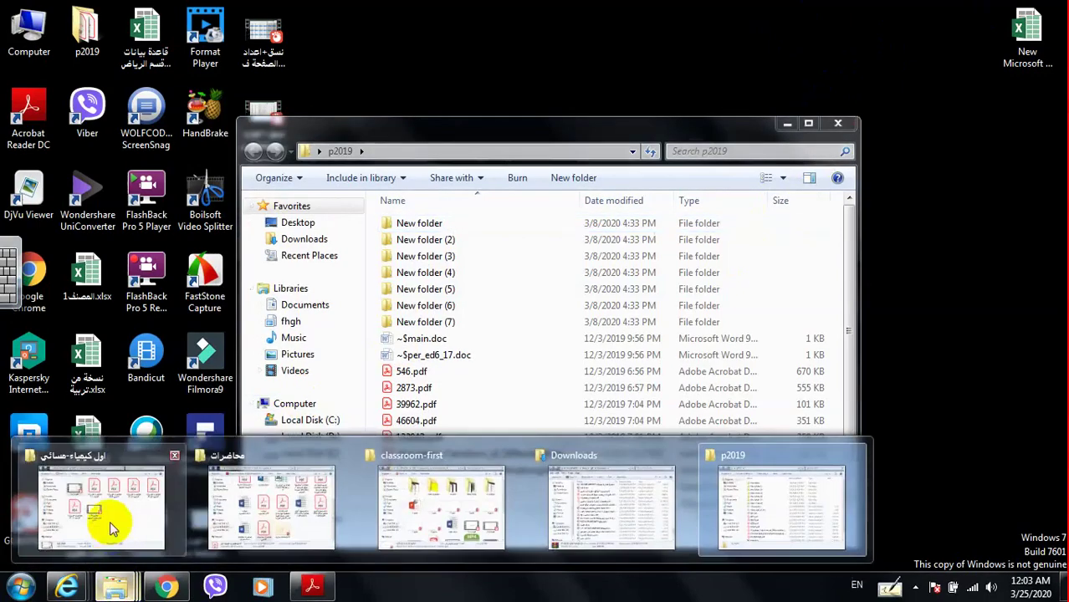
left_click(92, 502)
left_click(260, 512)
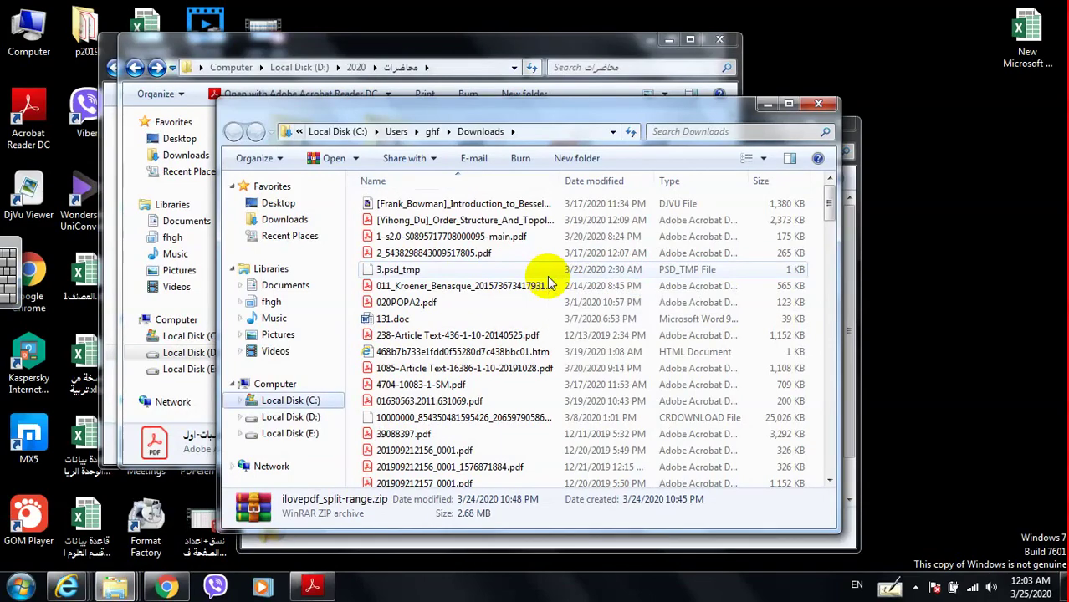
Step: Cycle through all open windows in the 3D window switcher to the Google Classroom browser window, and restore it from full screen to a smaller size
key("super")
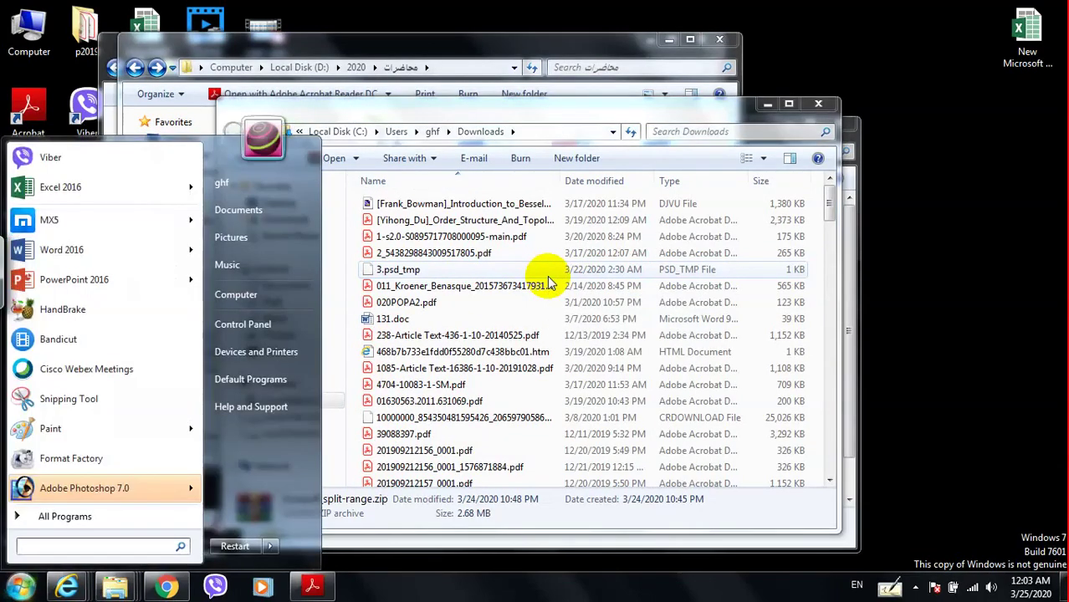
key("super")
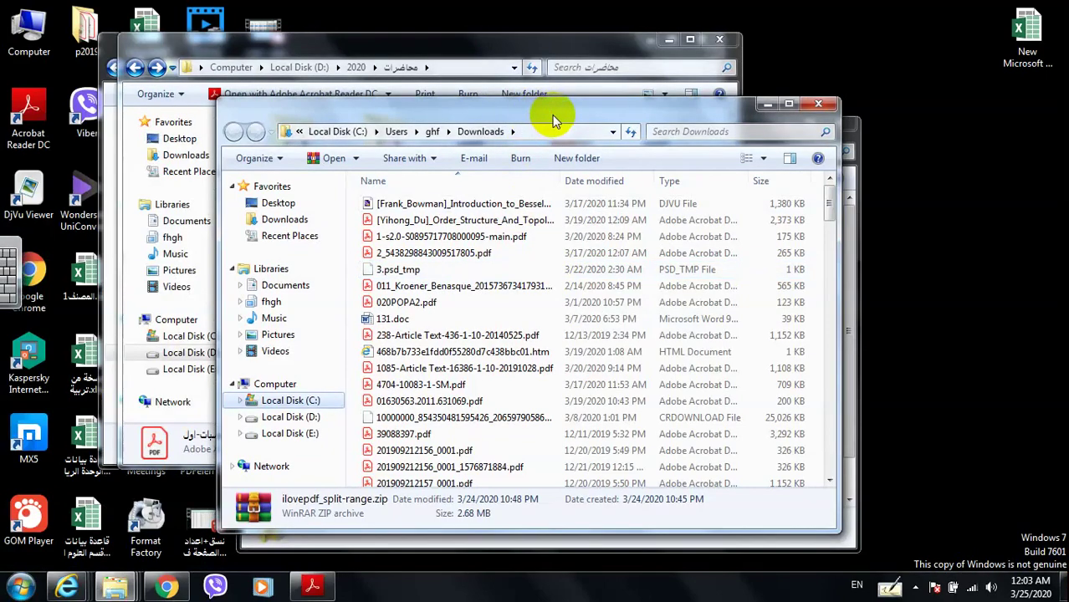
key("super+Tab")
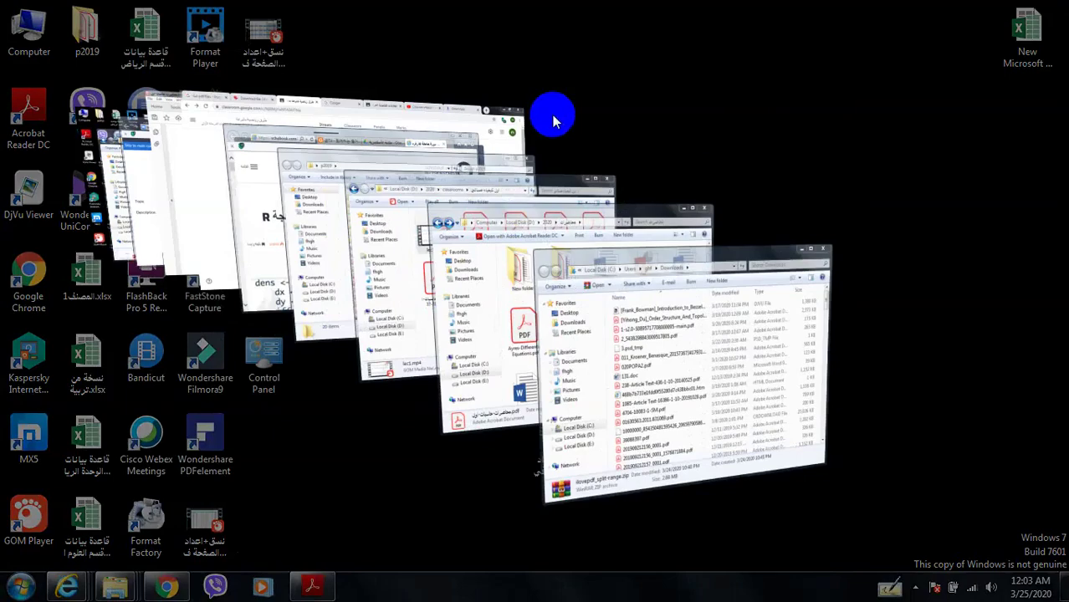
key("super+Tab")
key("super+Tab")
key("super+Tab")
key("super+Tab")
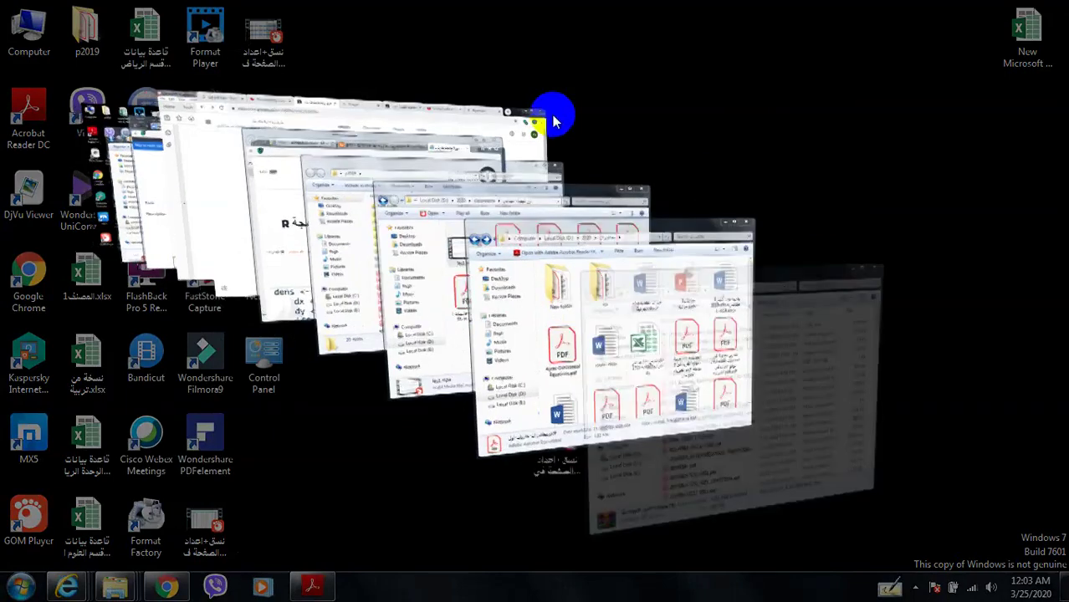
key("super+Tab")
key("super+Tab")
key("super+Tab")
key("super+Tab")
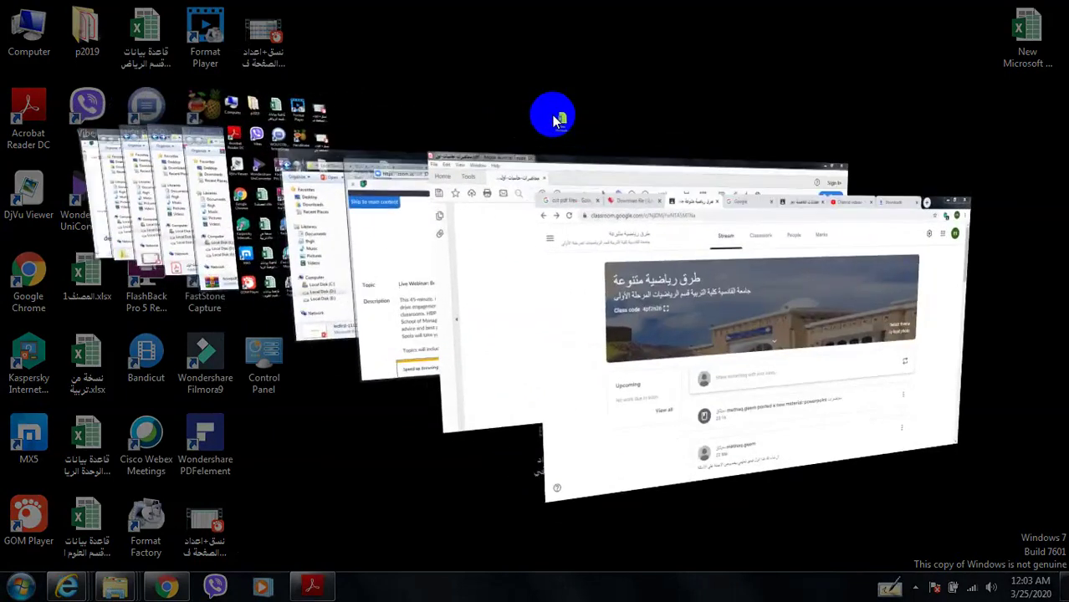
key("super+Tab")
key("super+Tab")
key("super+Tab")
key("super+Tab")
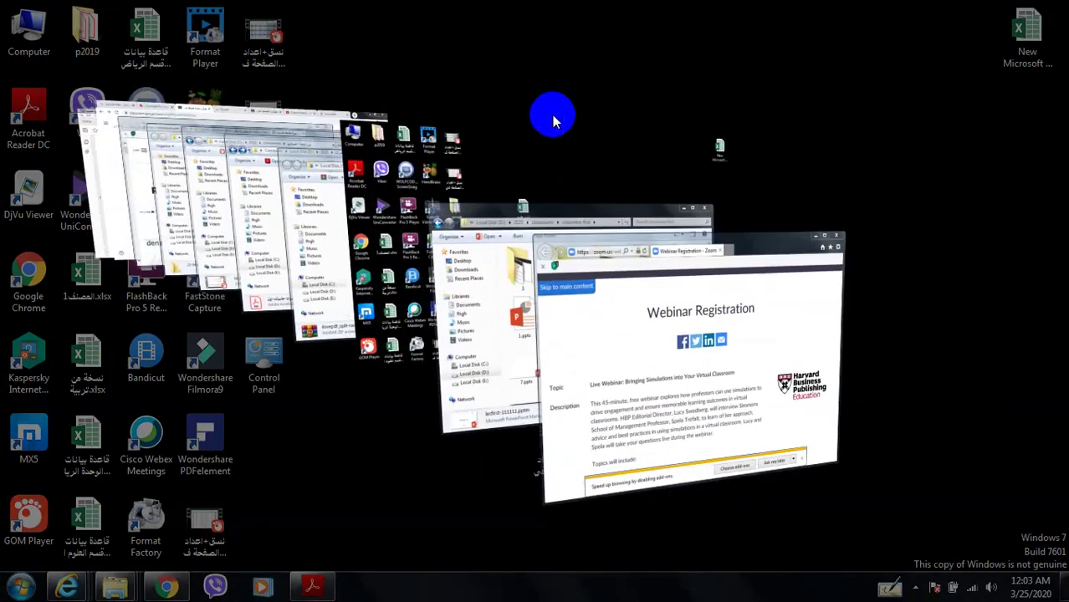
key("super+Tab")
key("super+Tab")
key("super+Tab")
key("super+Tab")
key("super+Tab")
key("super+Tab")
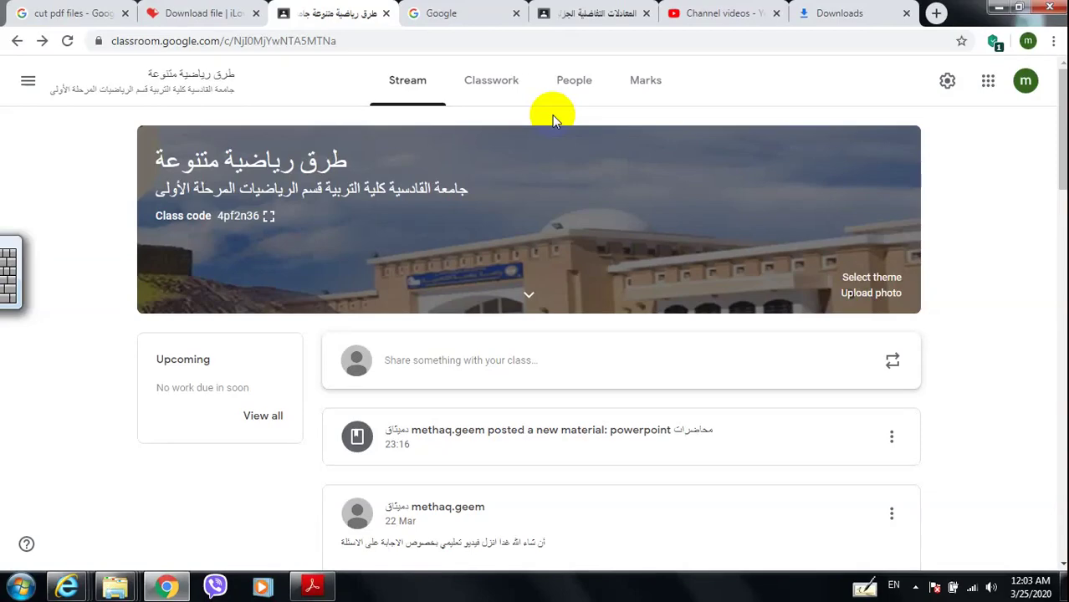
left_click(1024, 11)
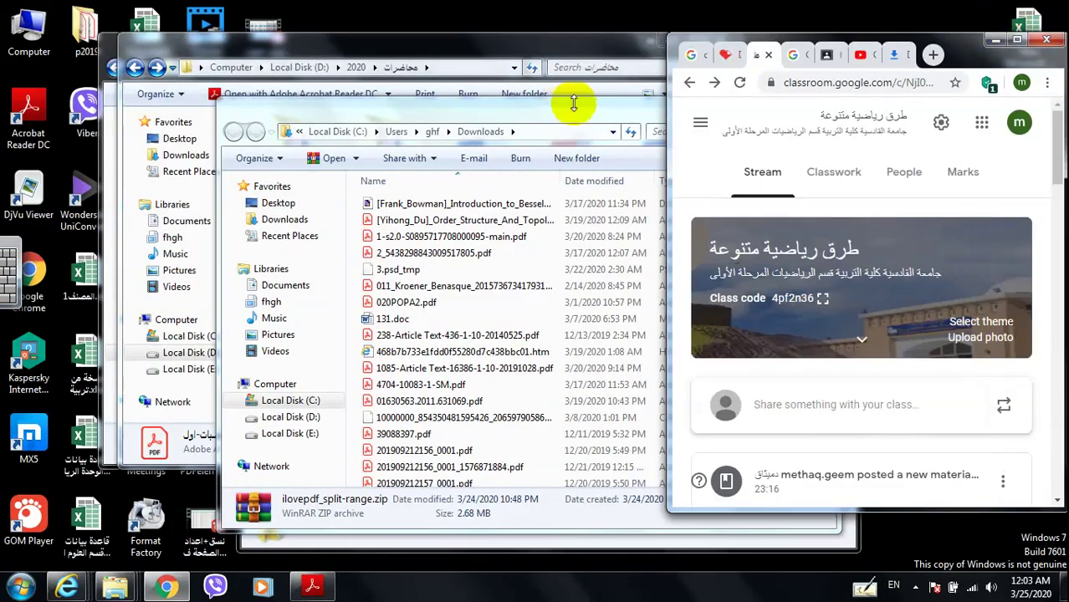
Step: Bring the Downloads window to the front, shake it to minimize all other windows, and maximize it
left_click(608, 122)
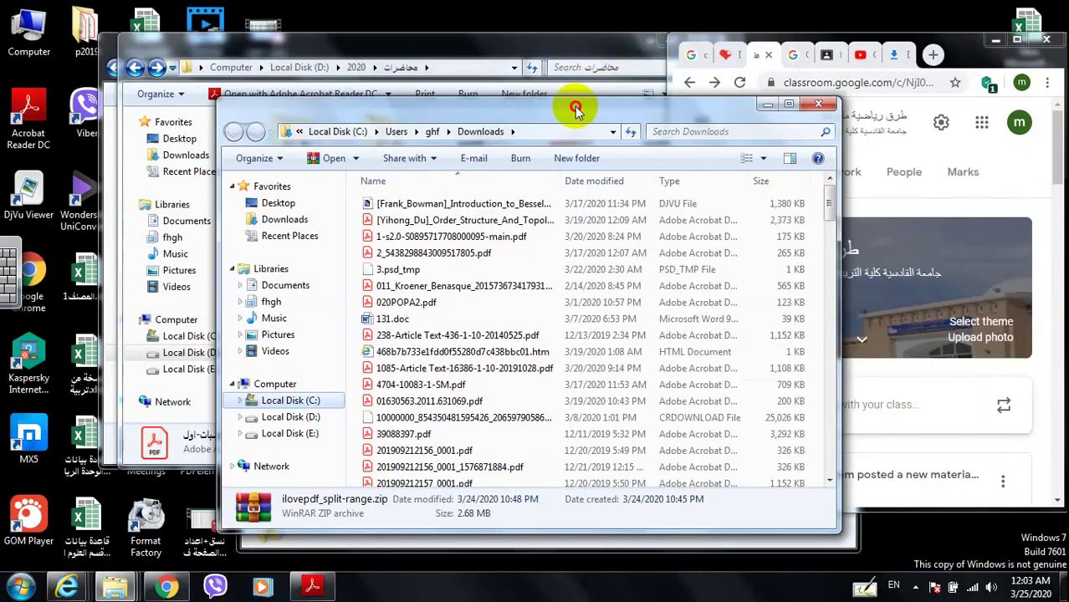
left_click_drag(575, 108, 616, 73)
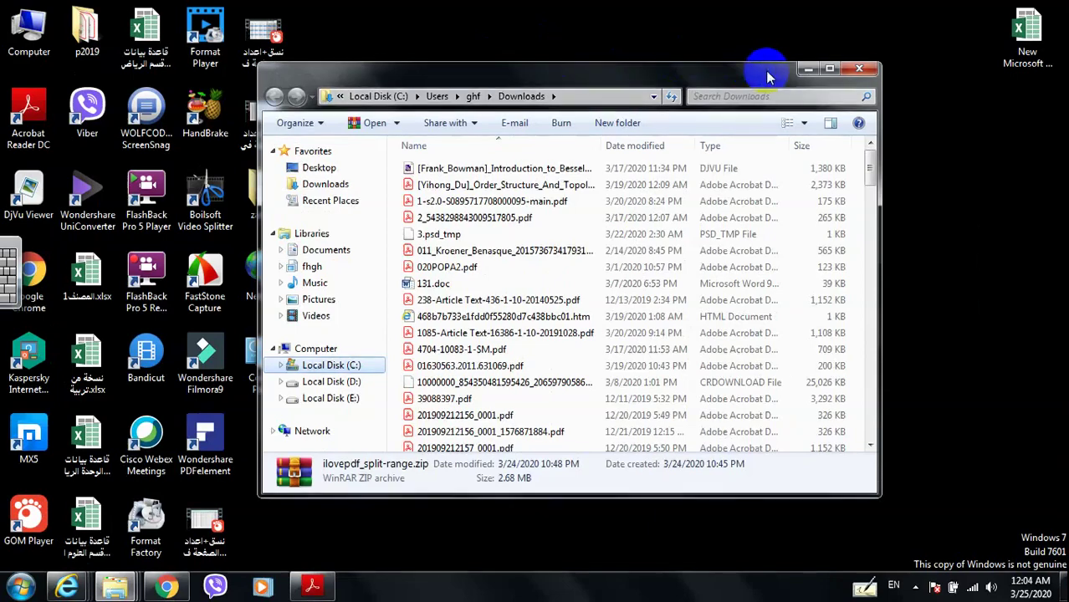
left_click(827, 70)
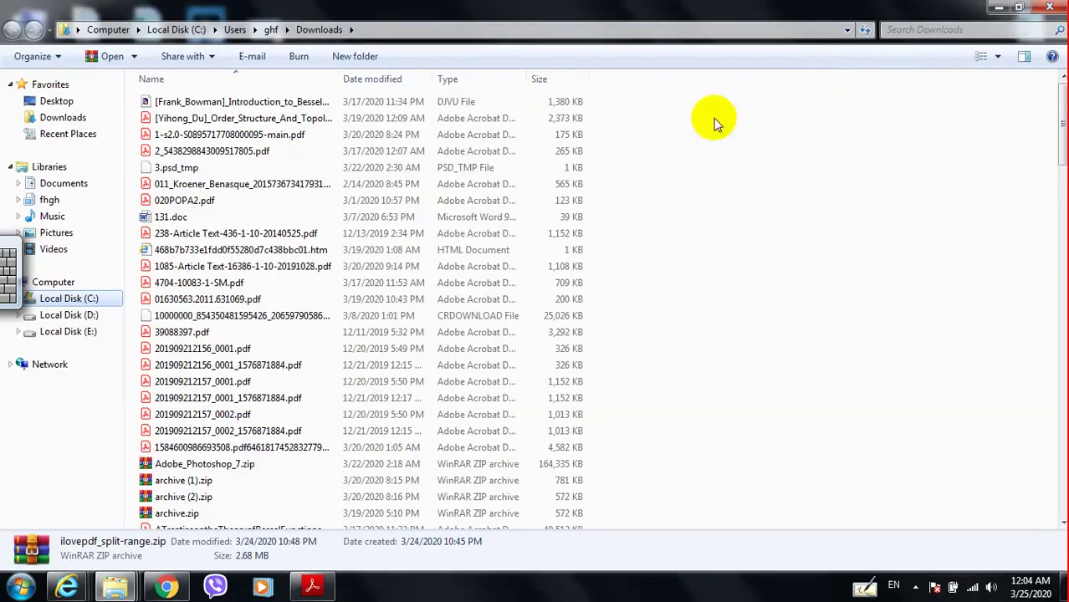
Step: Display the Downloads files as extra large, large, medium and small icons in turn
left_click(1003, 61)
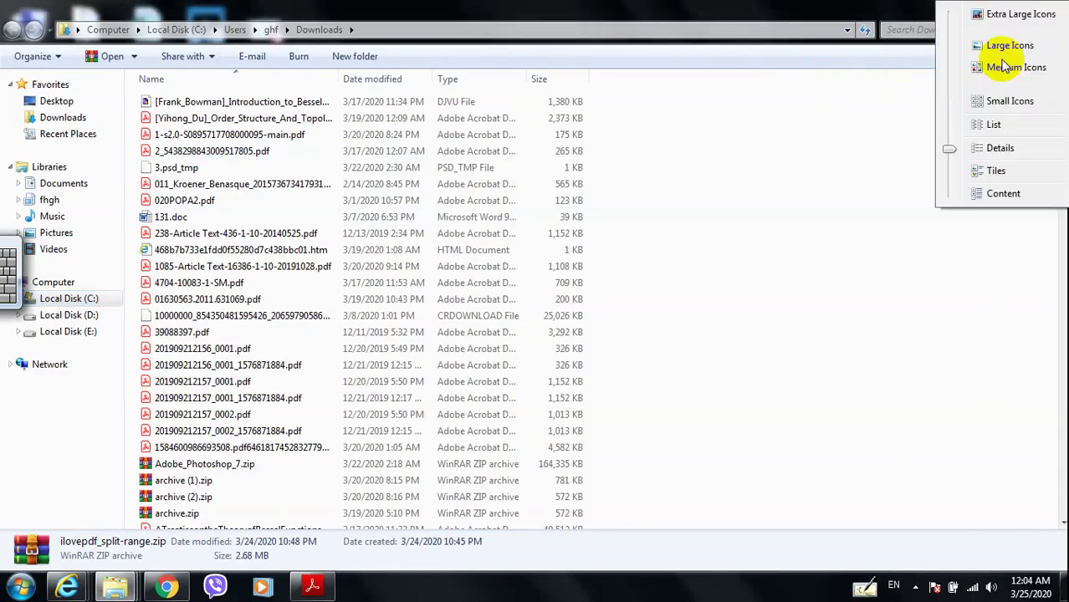
left_click(992, 15)
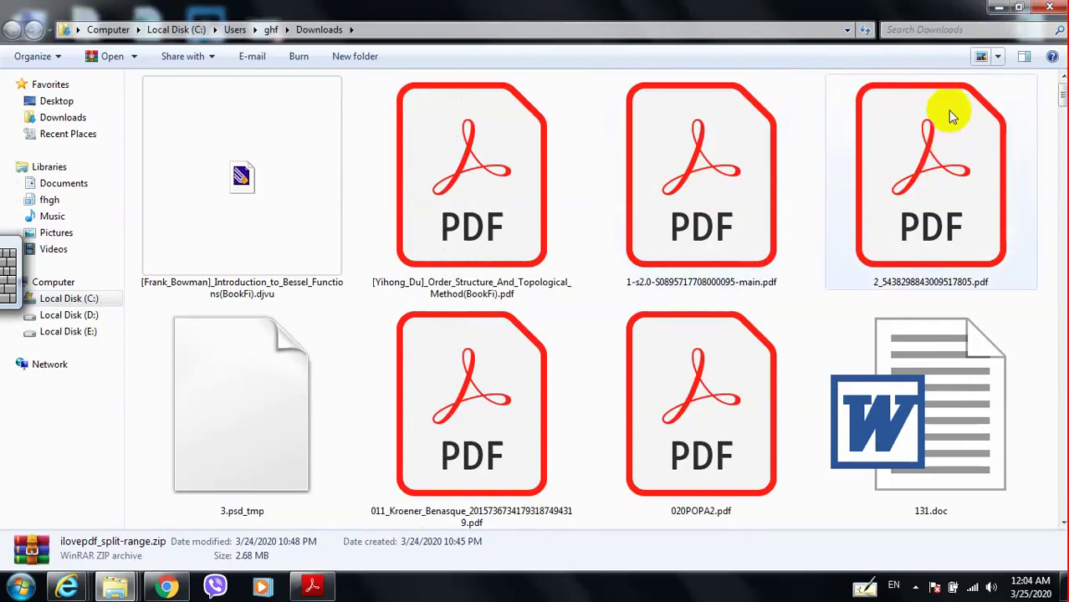
left_click(998, 56)
left_click(998, 94)
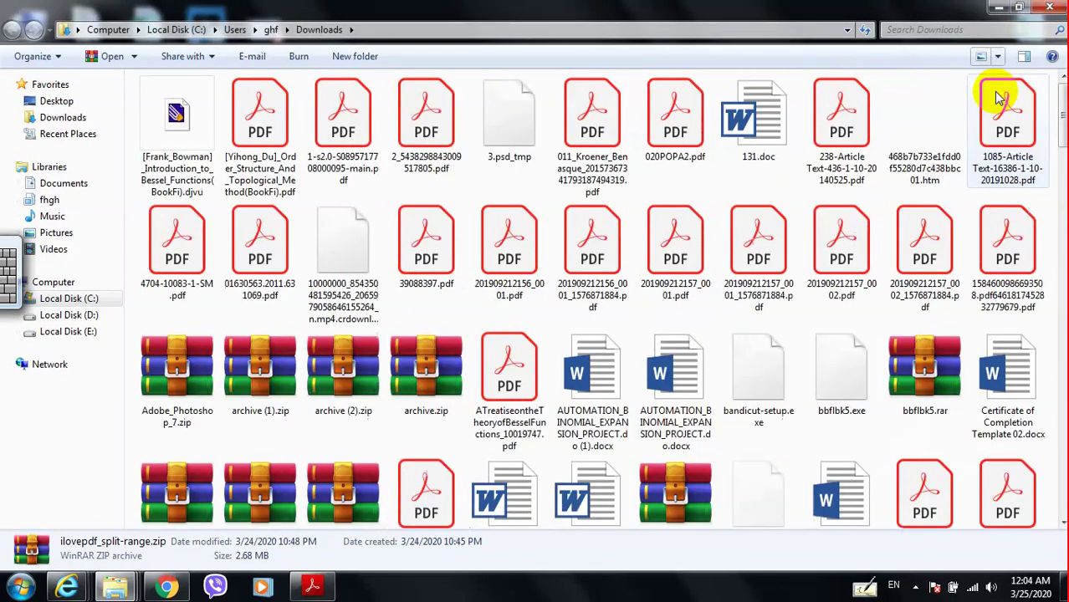
left_click(1000, 57)
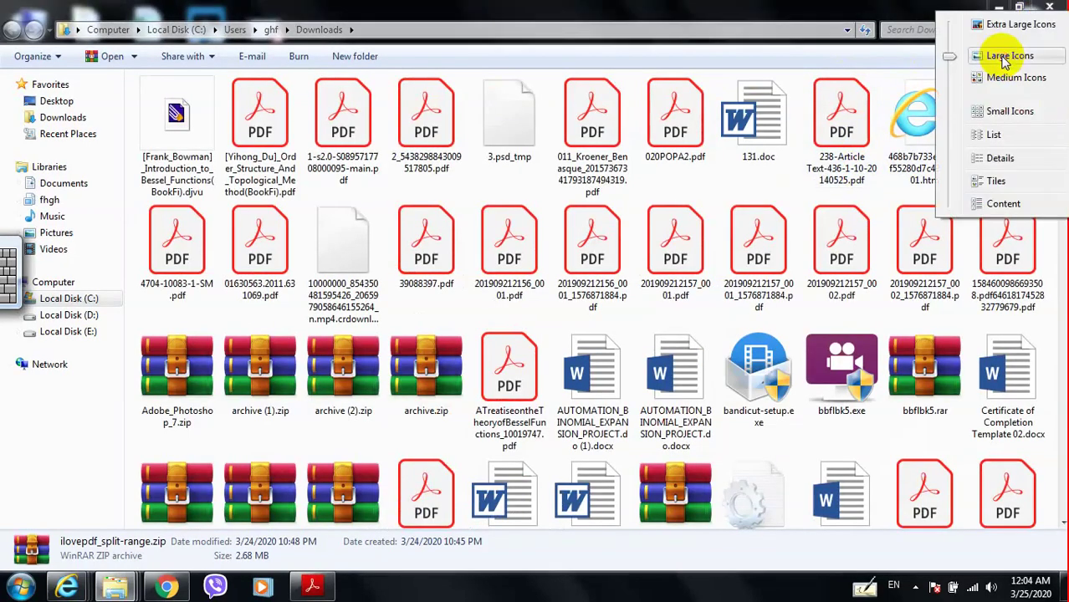
left_click(985, 75)
left_click(998, 57)
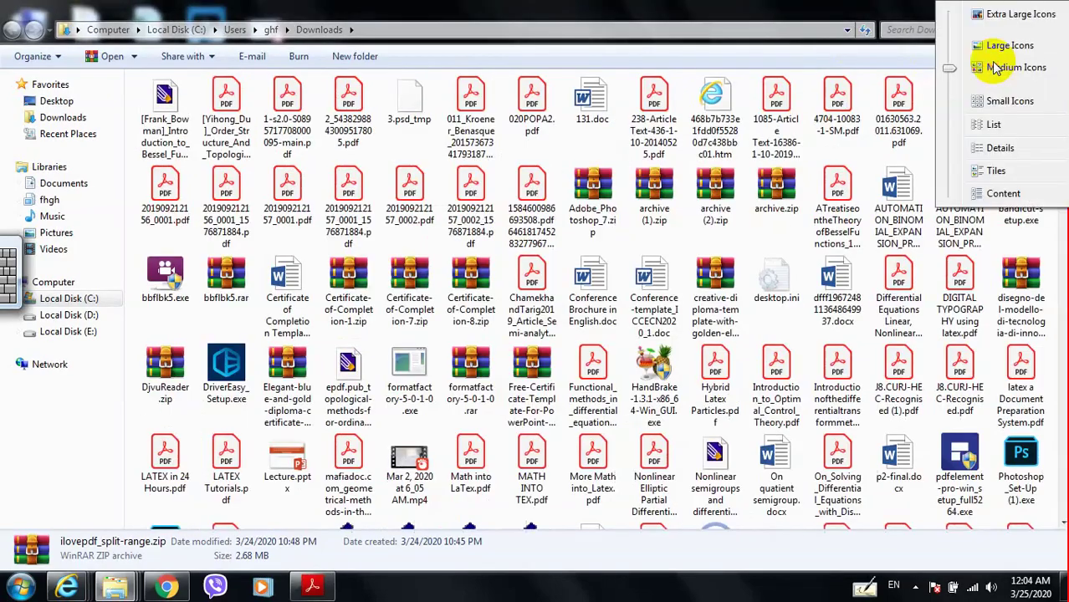
left_click(993, 101)
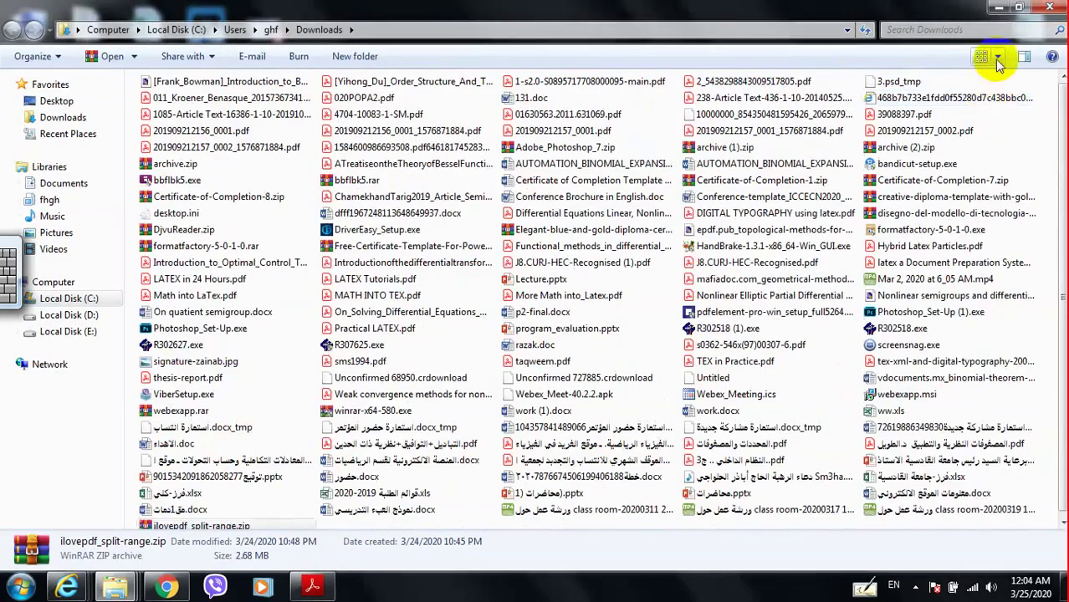
Step: Switch the Downloads files through the List, Details, Tiles and Content views, and close the folder window
left_click(997, 57)
left_click(995, 126)
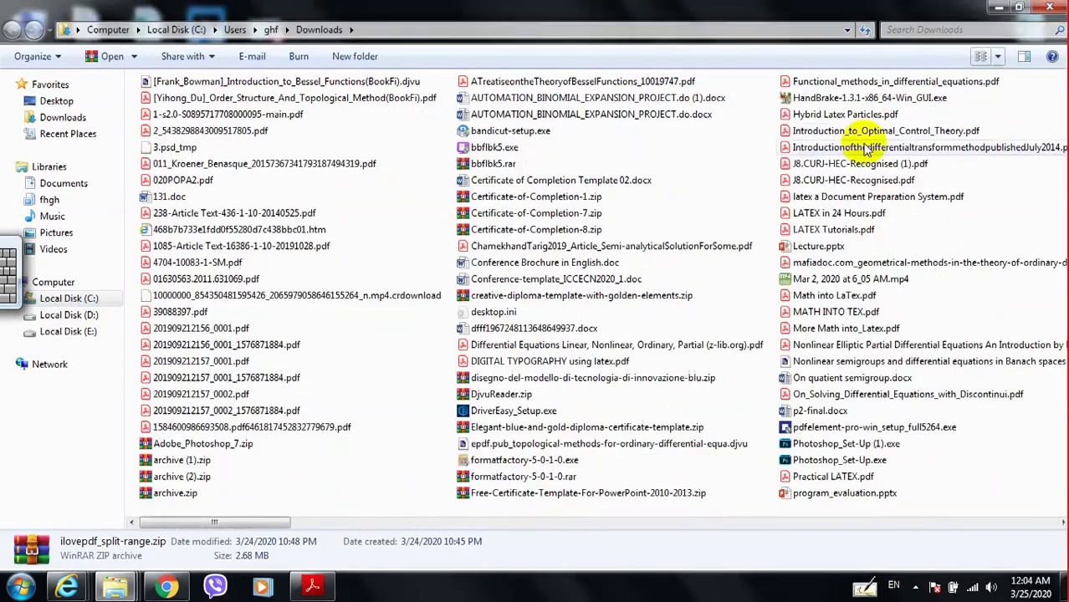
left_click(999, 58)
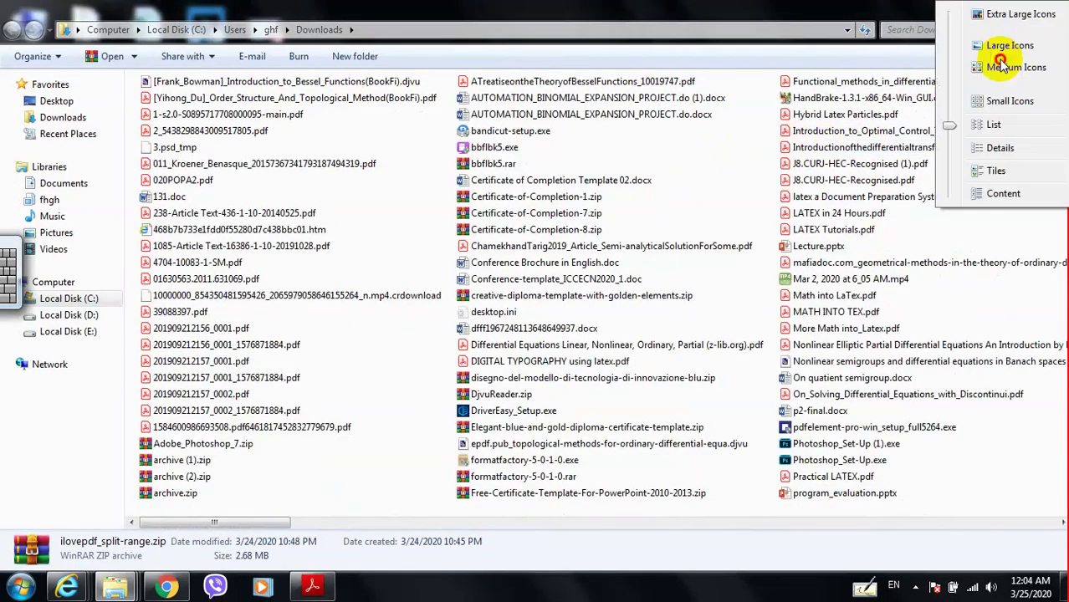
left_click(1000, 149)
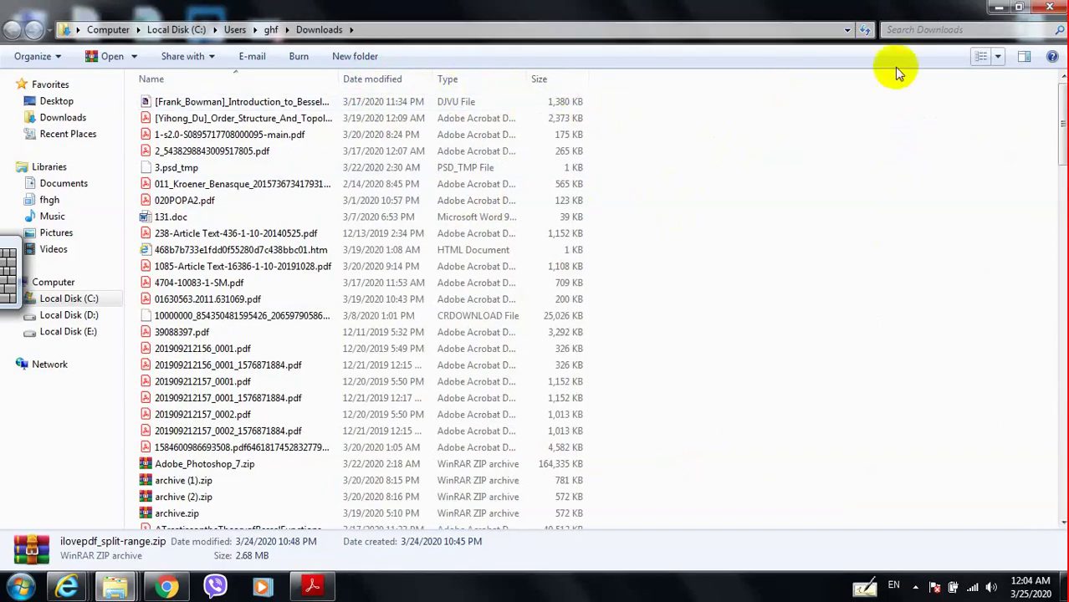
left_click(1002, 65)
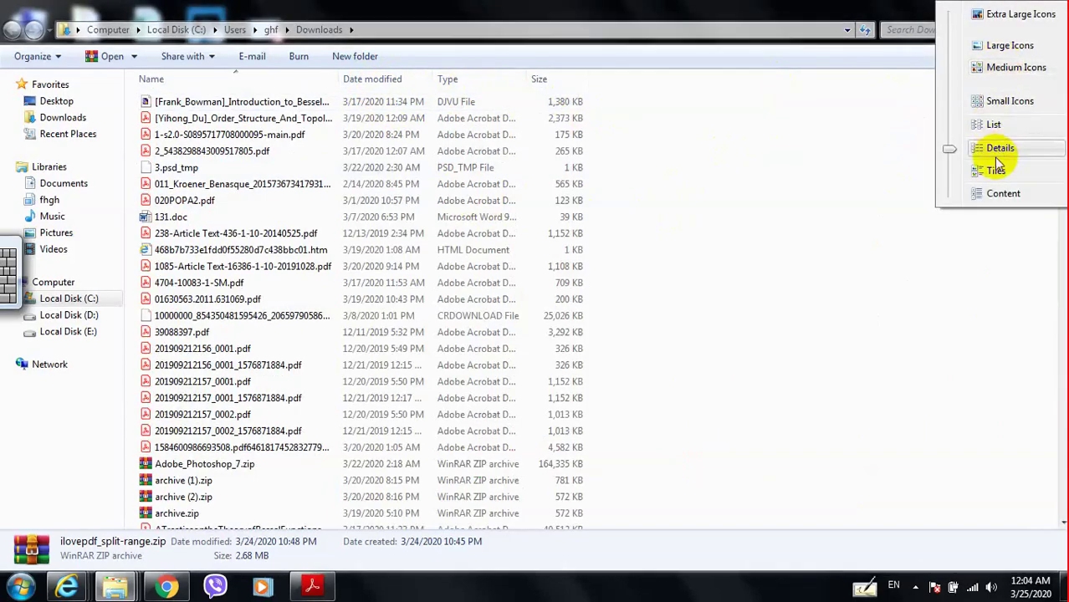
left_click(990, 171)
left_click(998, 56)
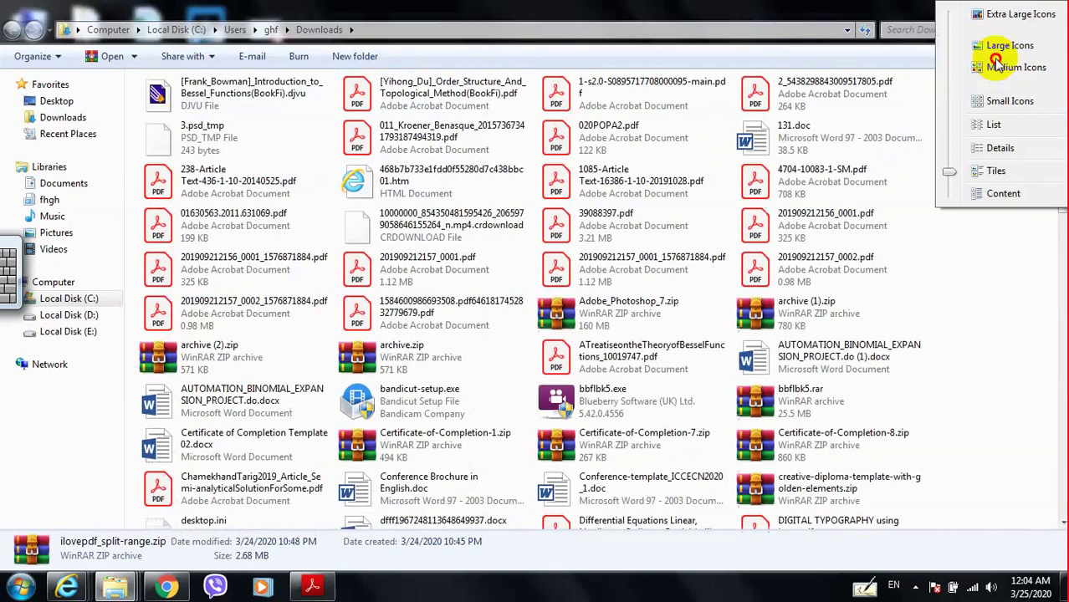
left_click(992, 189)
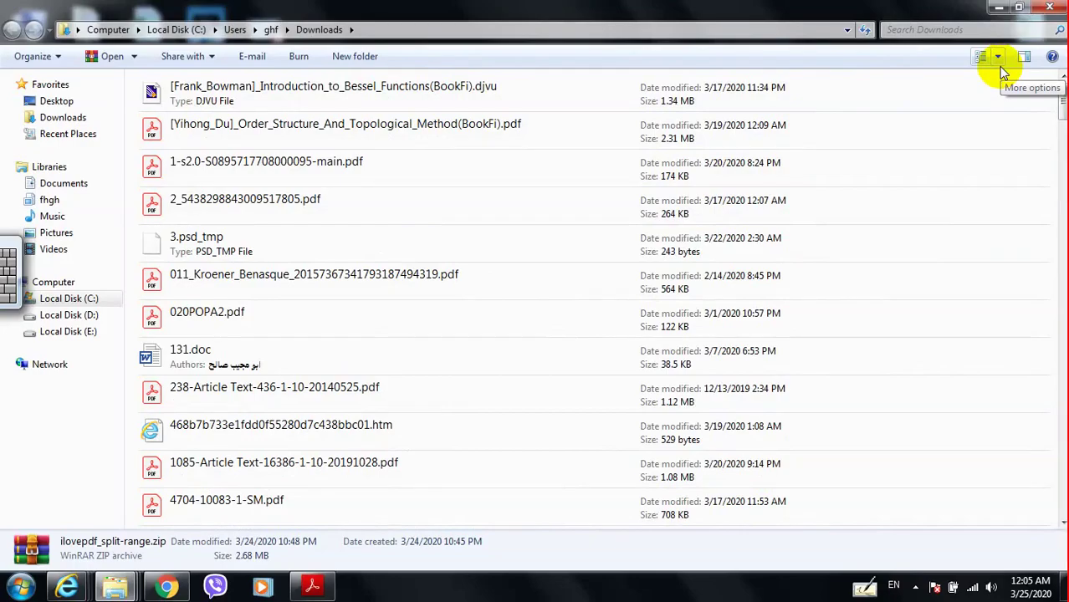
left_click(1044, 8)
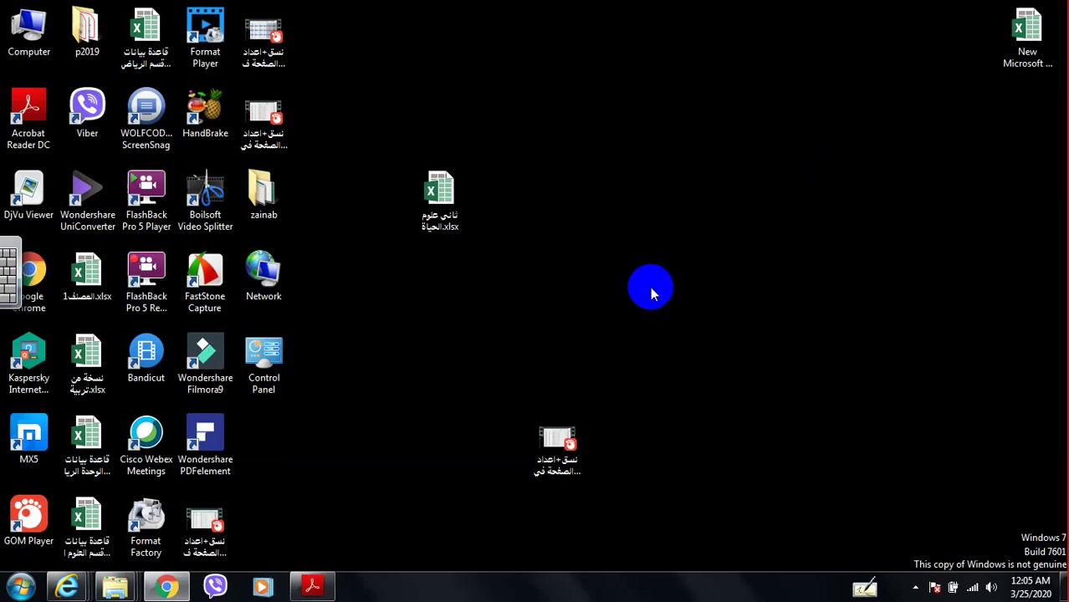
Step: Run the dxdiag command to open the DirectX Diagnostic Tool
key("super+r")
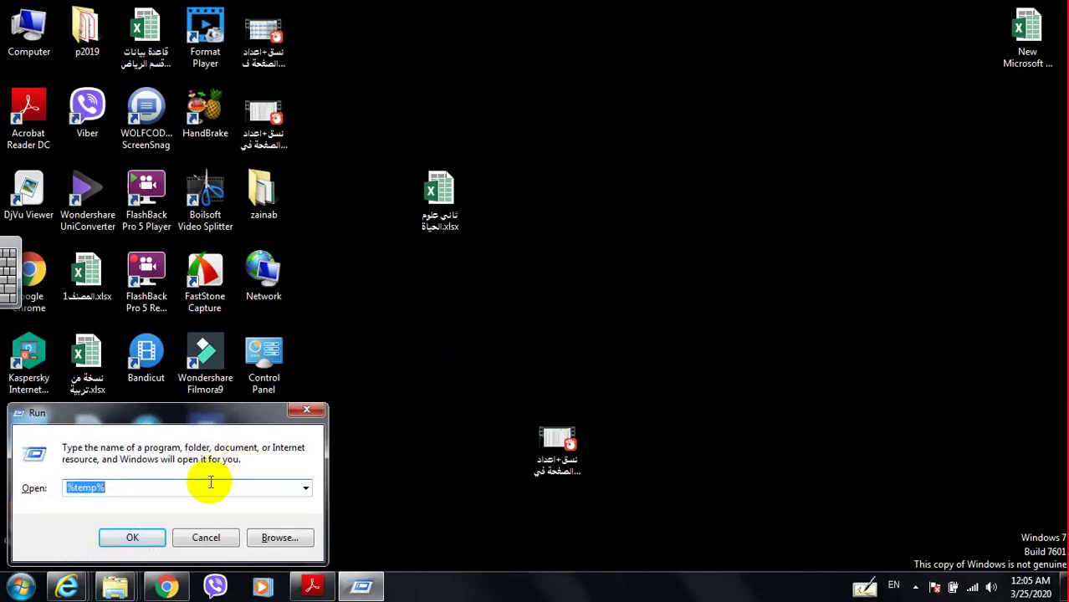
key("BackSpace")
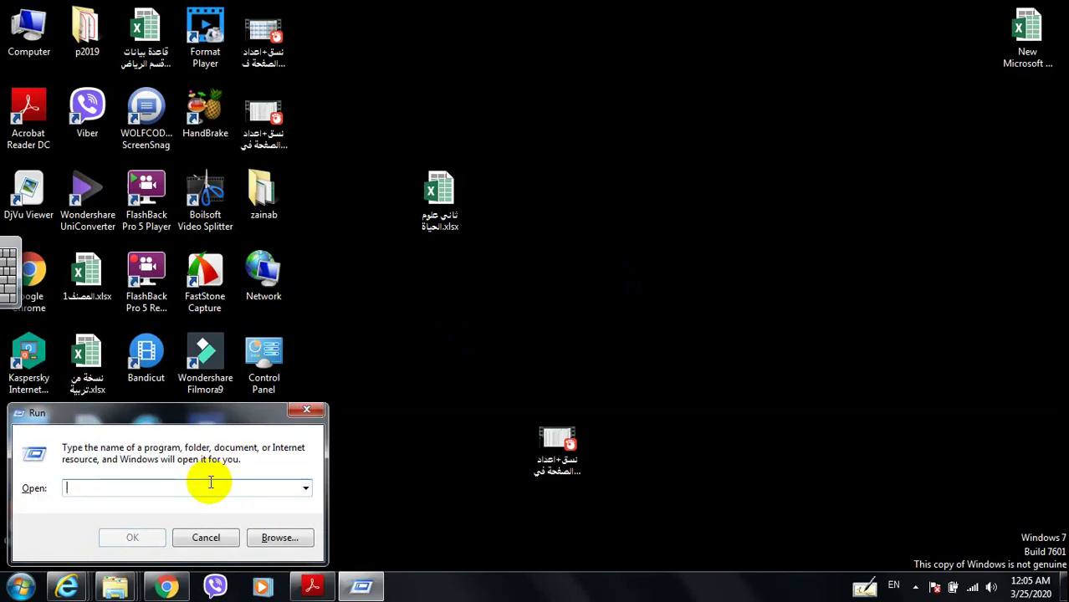
type("dx")
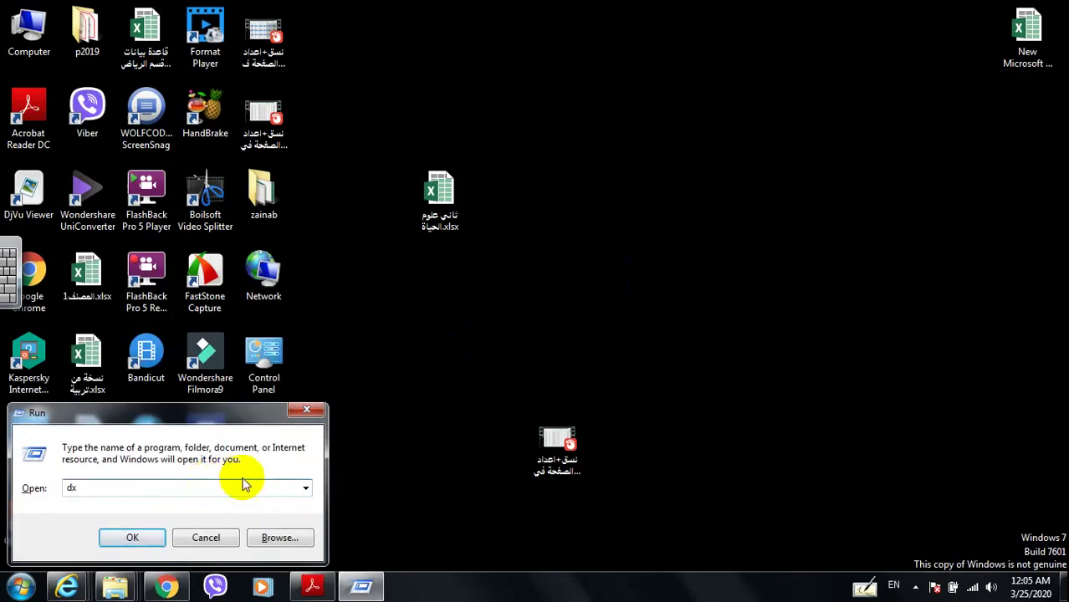
type("d")
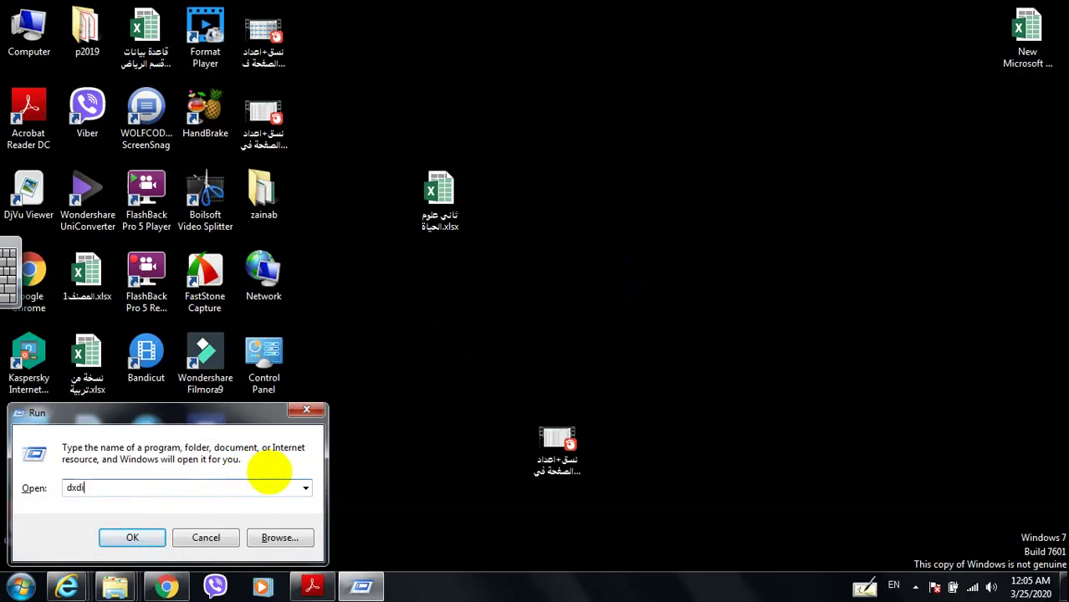
type("i")
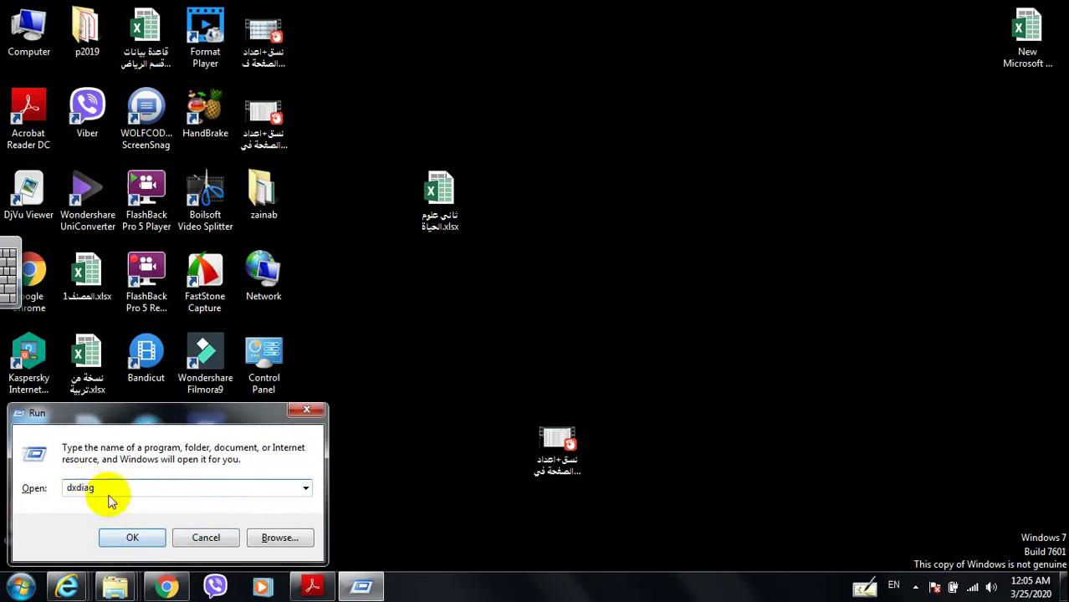
left_click(140, 541)
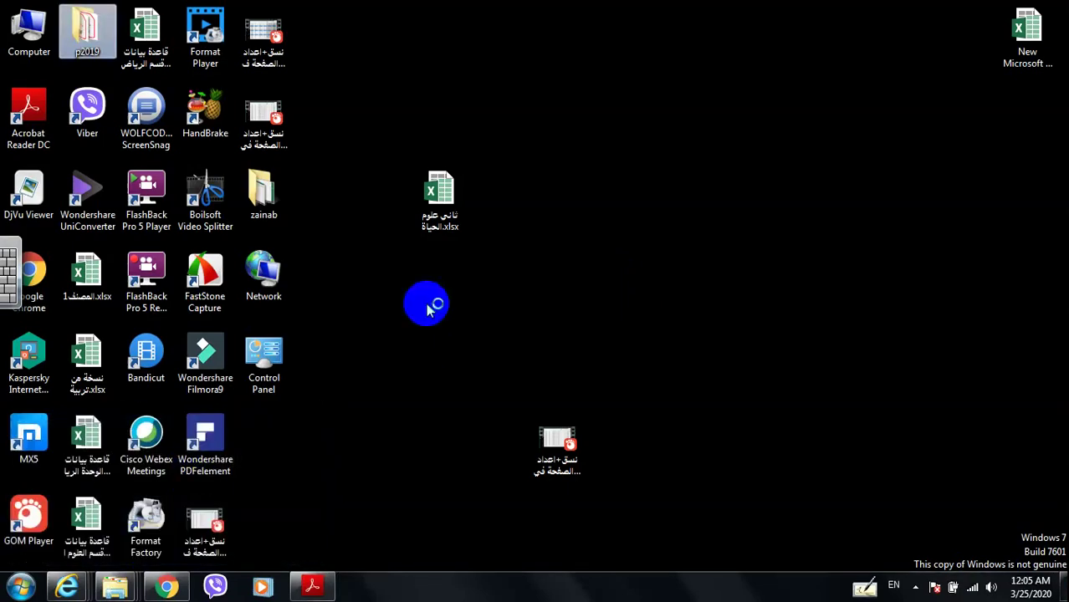
left_click(611, 356)
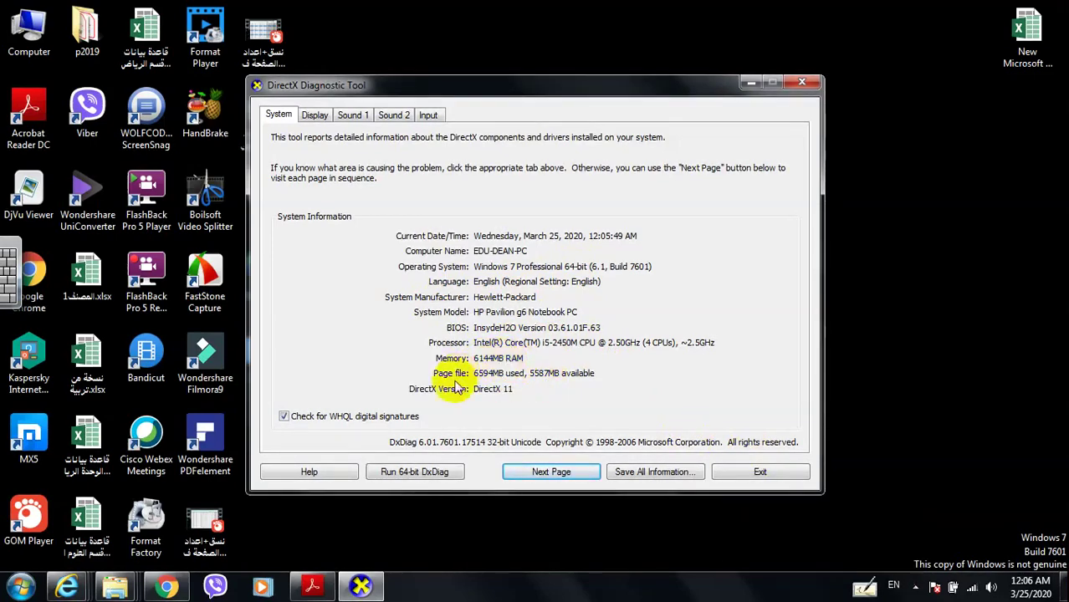
Step: Review the display, both sound devices and the input devices in the DirectX Diagnostic Tool, and close it
left_click(316, 114)
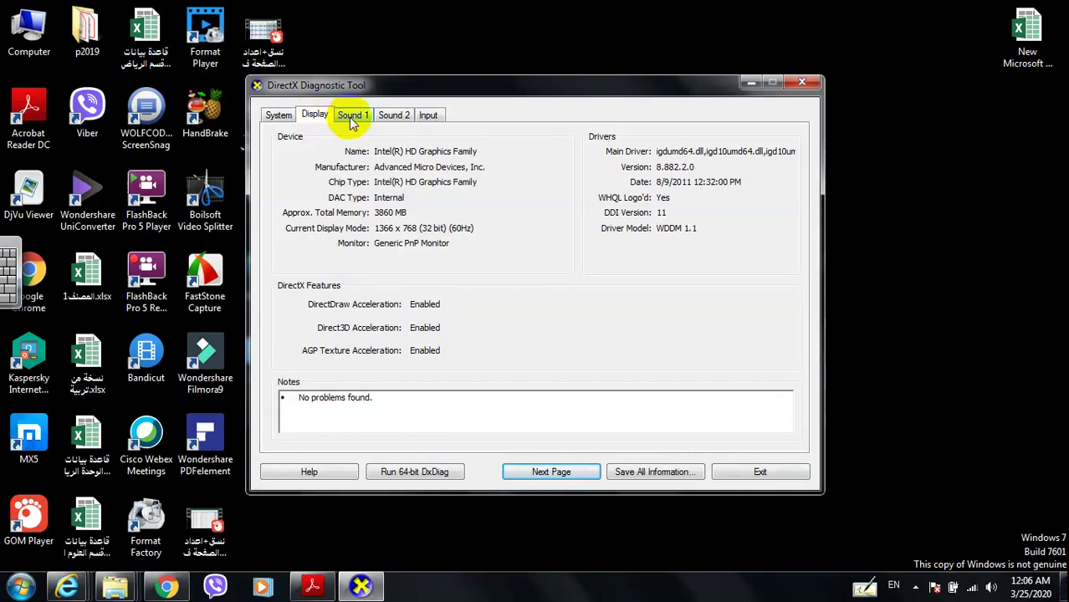
left_click(351, 117)
left_click(394, 121)
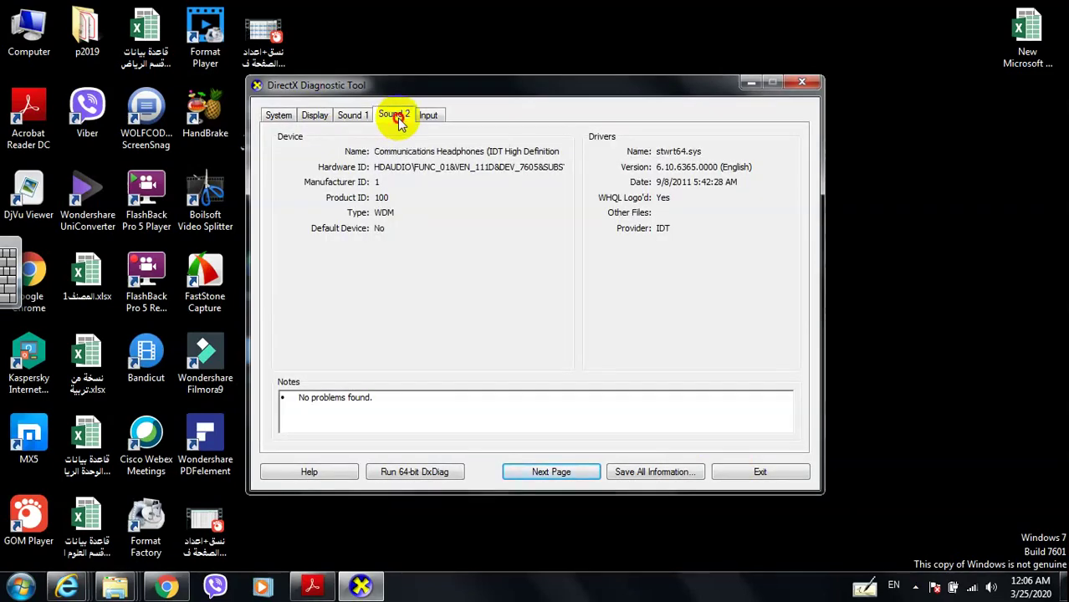
left_click(427, 117)
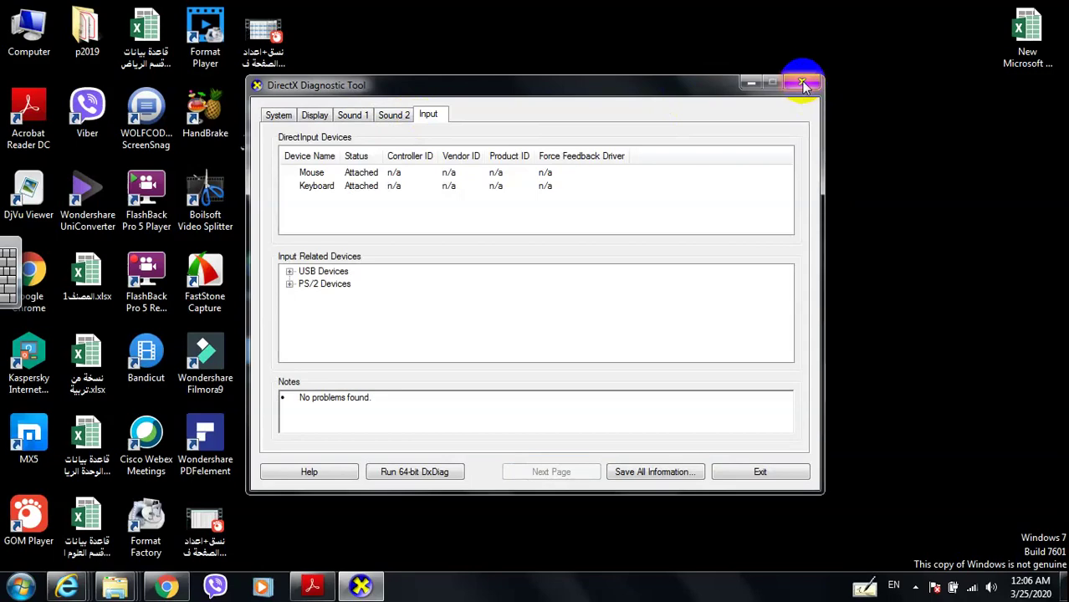
left_click(803, 85)
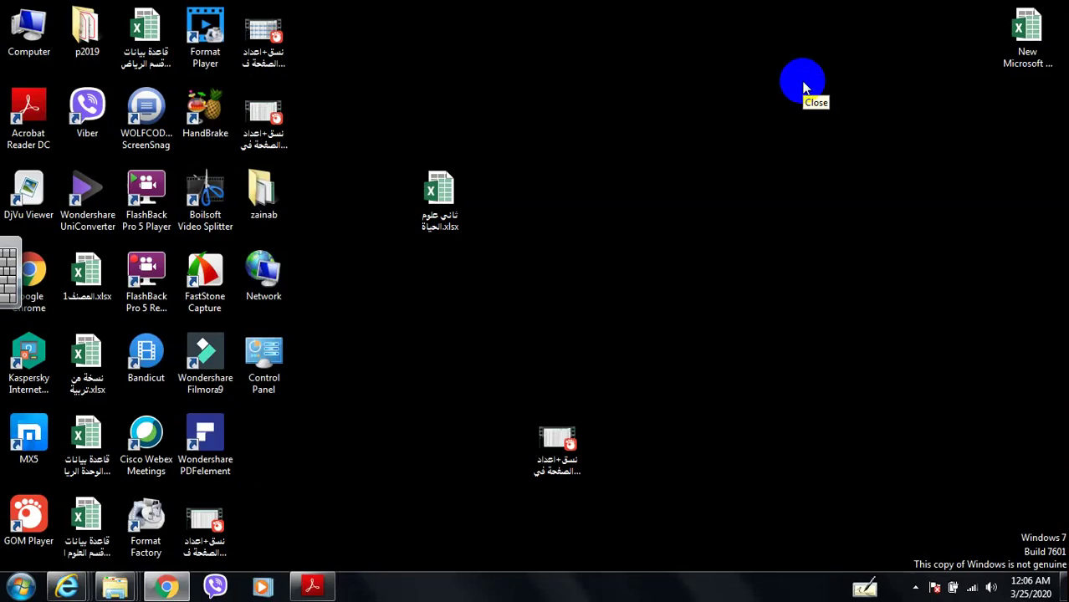
key("super+r")
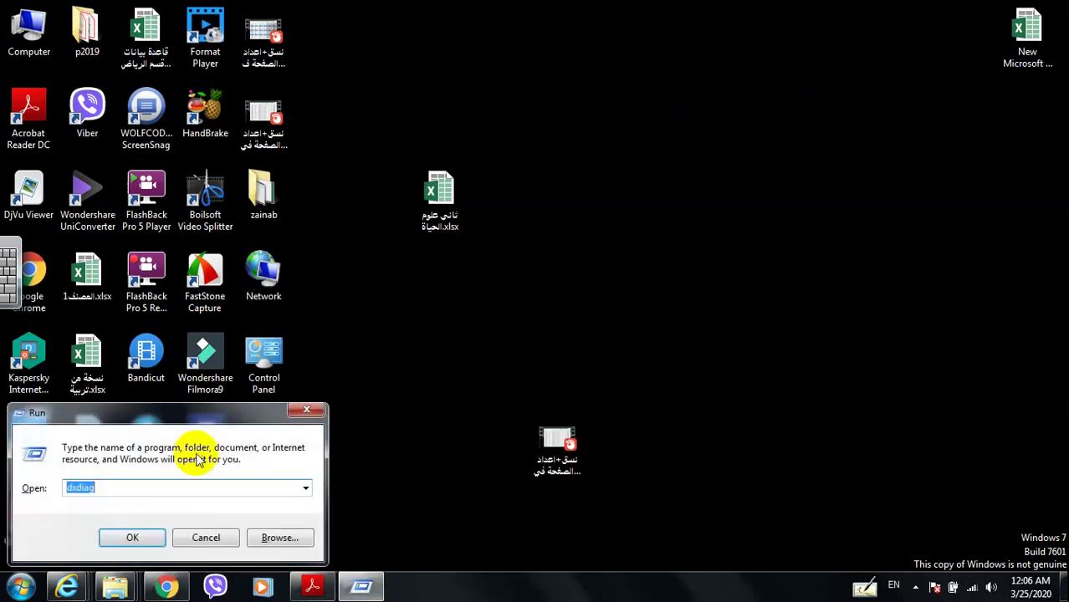
left_click(186, 487)
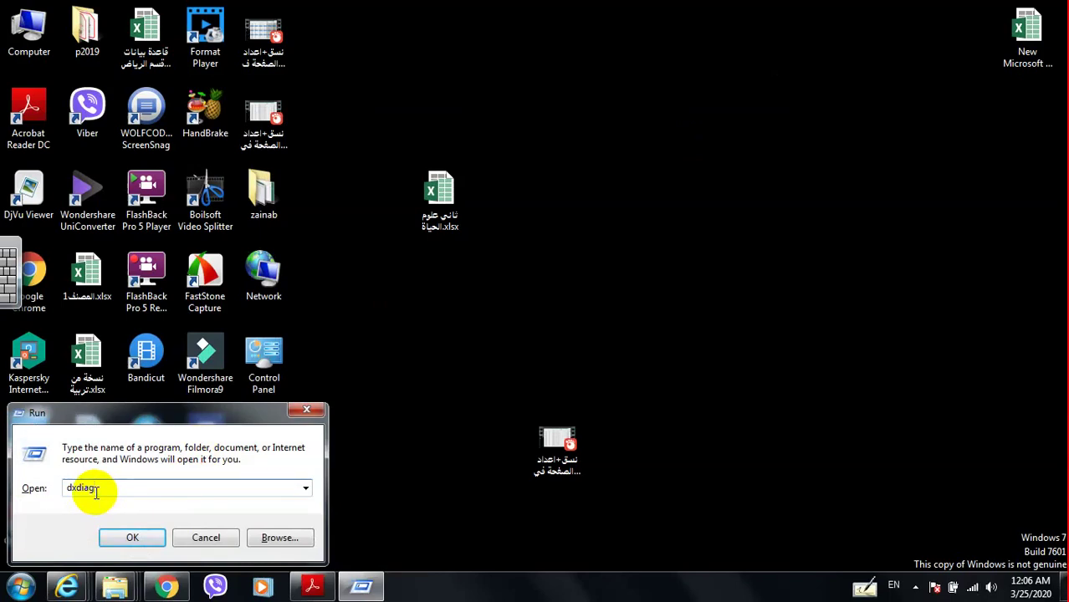
left_click(389, 422)
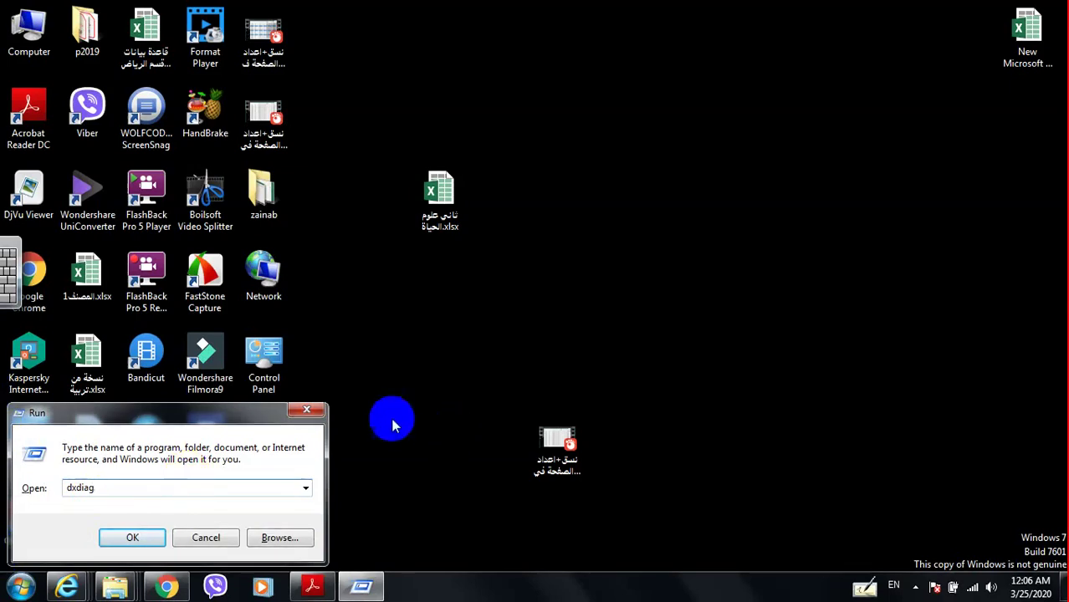
left_click(306, 410)
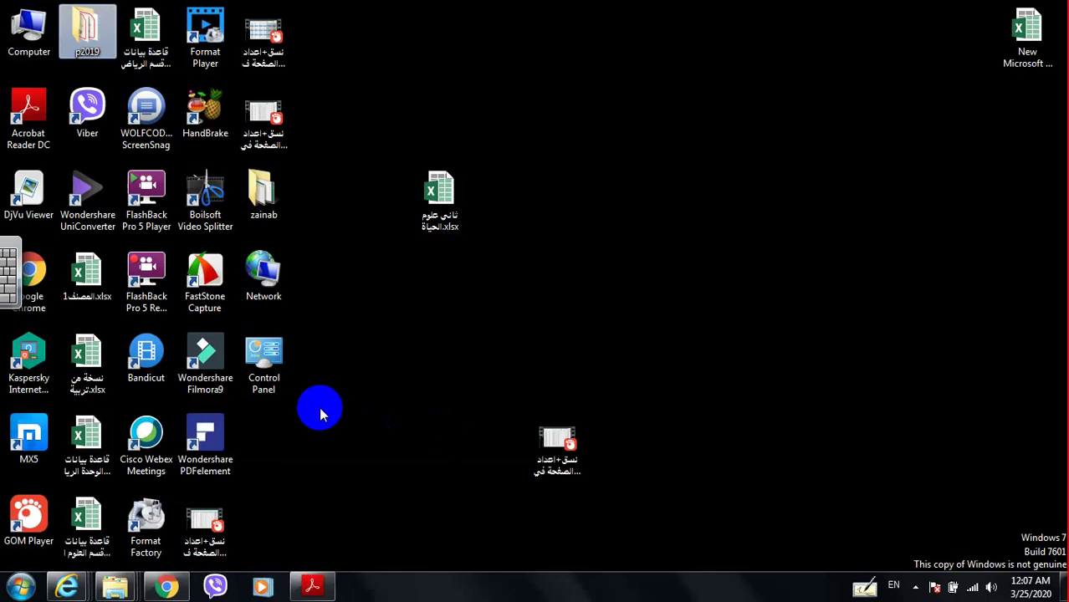
Step: Create a new library named books under Libraries and open it
double_click(34, 35)
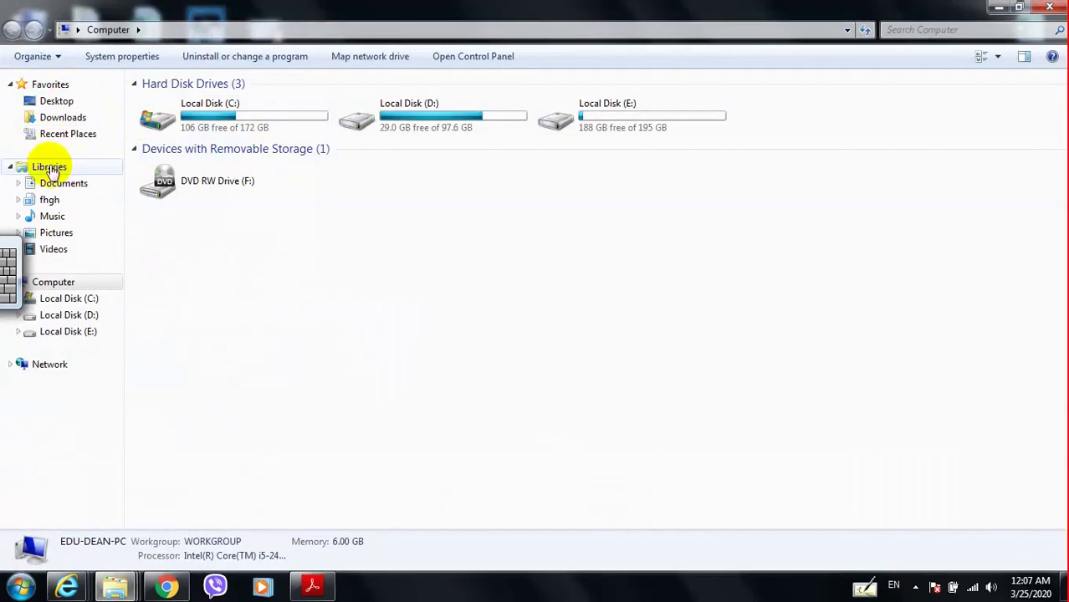
left_click(50, 167)
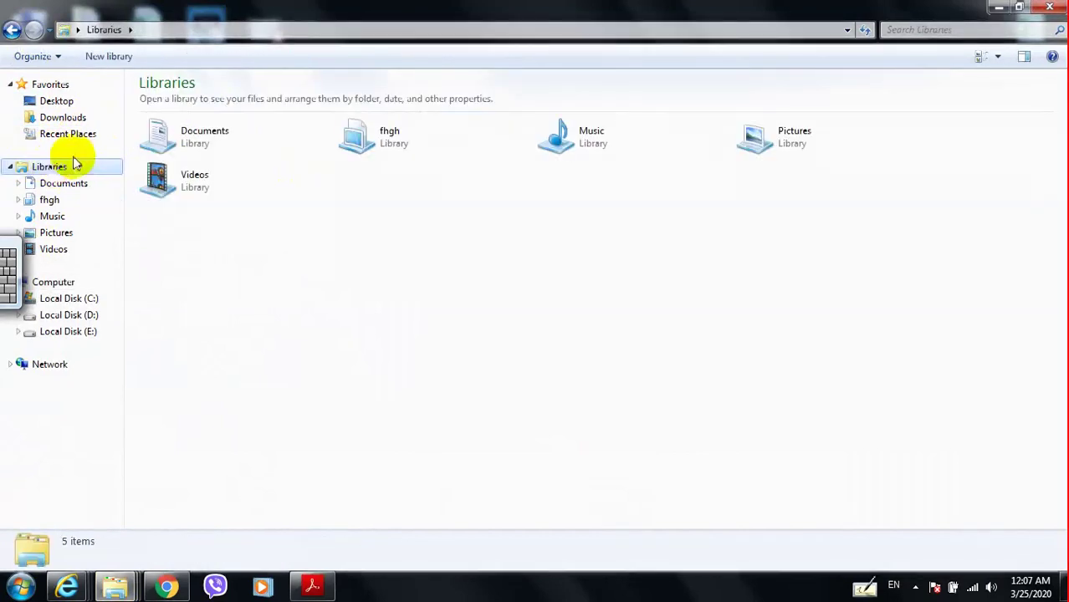
left_click(107, 57)
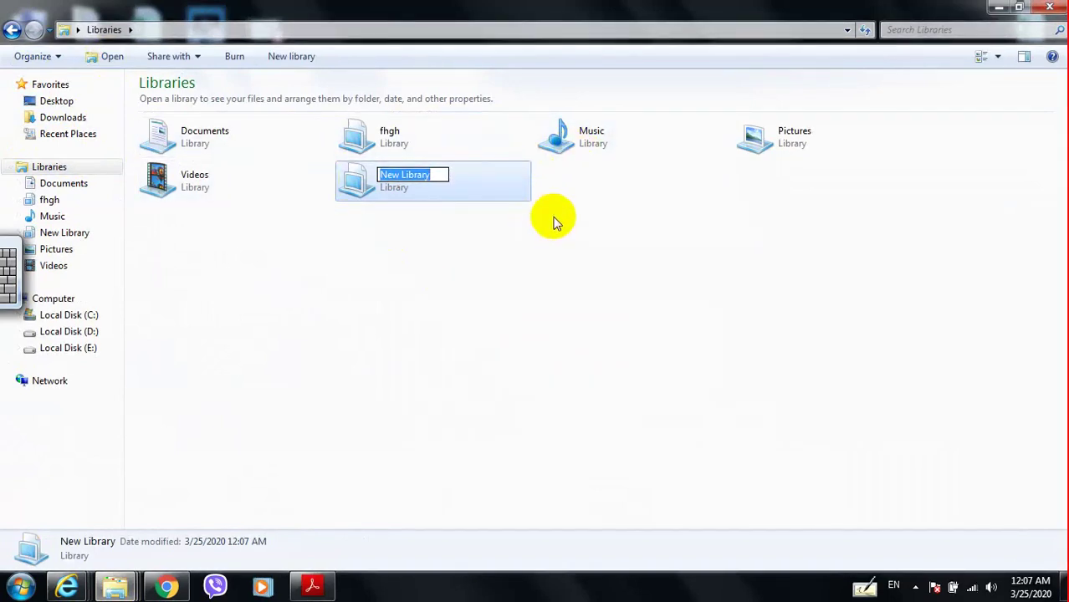
type("books")
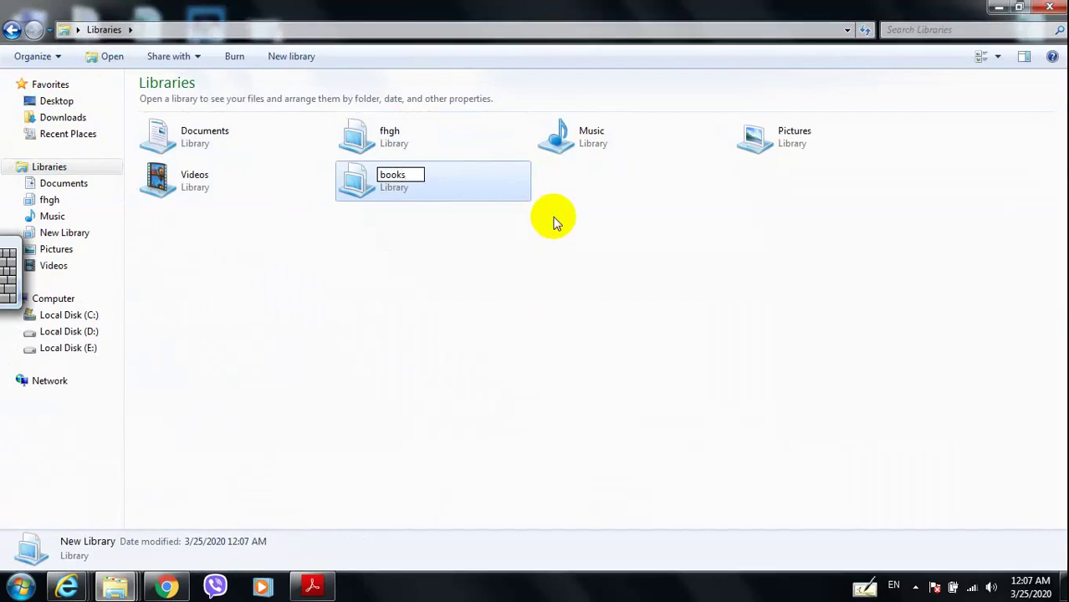
key("Return")
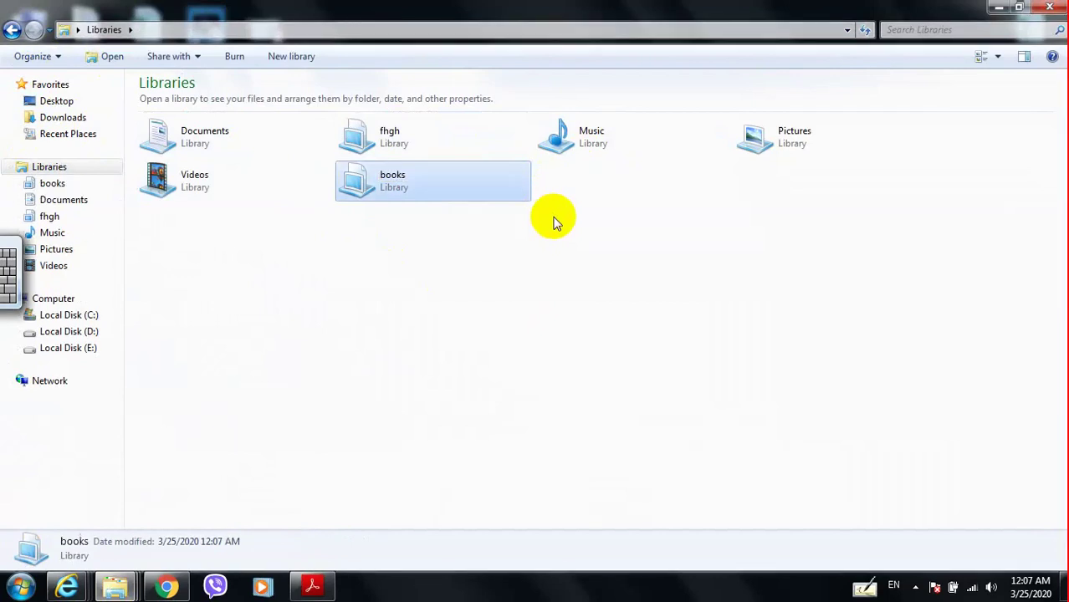
key("Return")
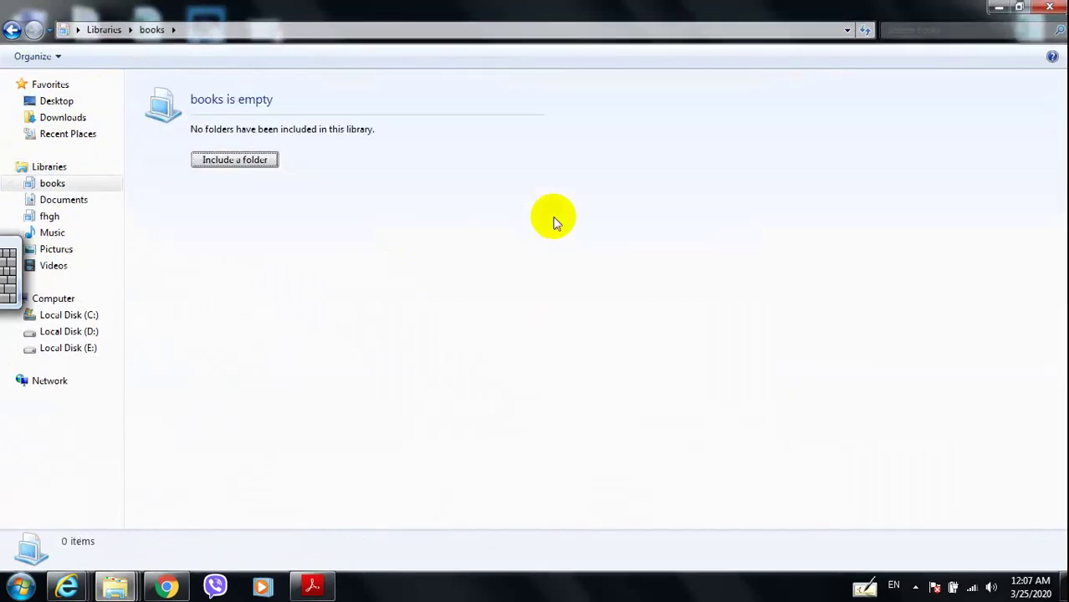
Step: Show the dialog for including a folder in the books library, dismiss it, and return to the desktop
left_click(254, 162)
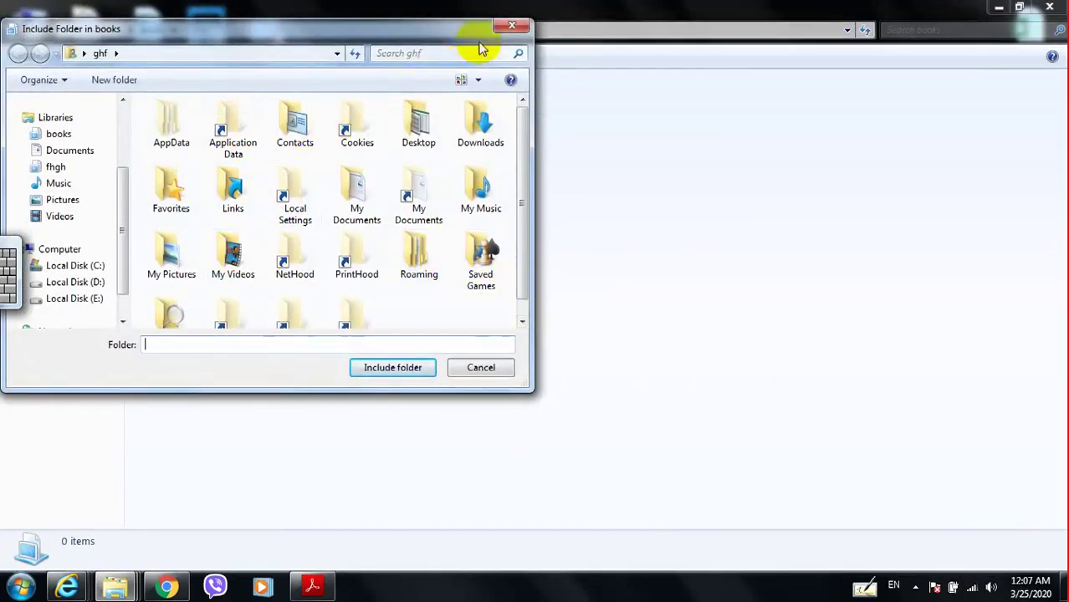
left_click(506, 28)
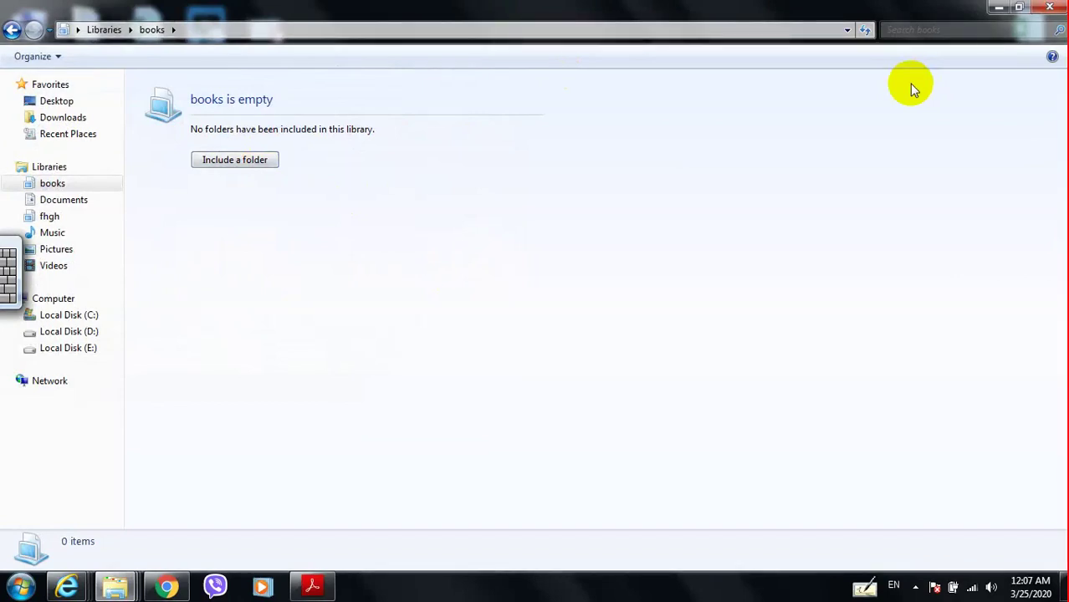
key("super+d")
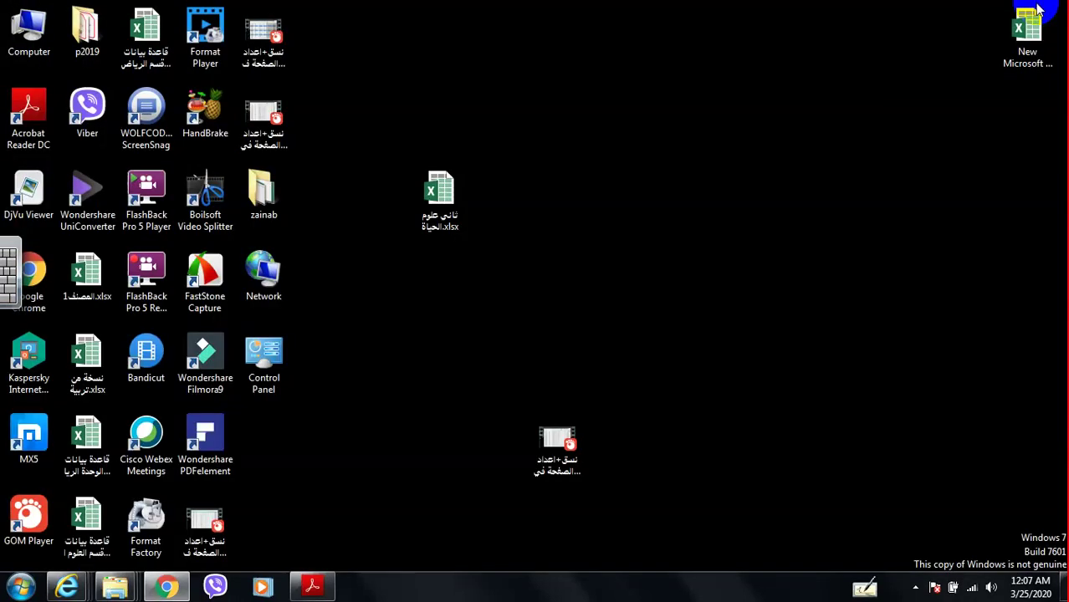